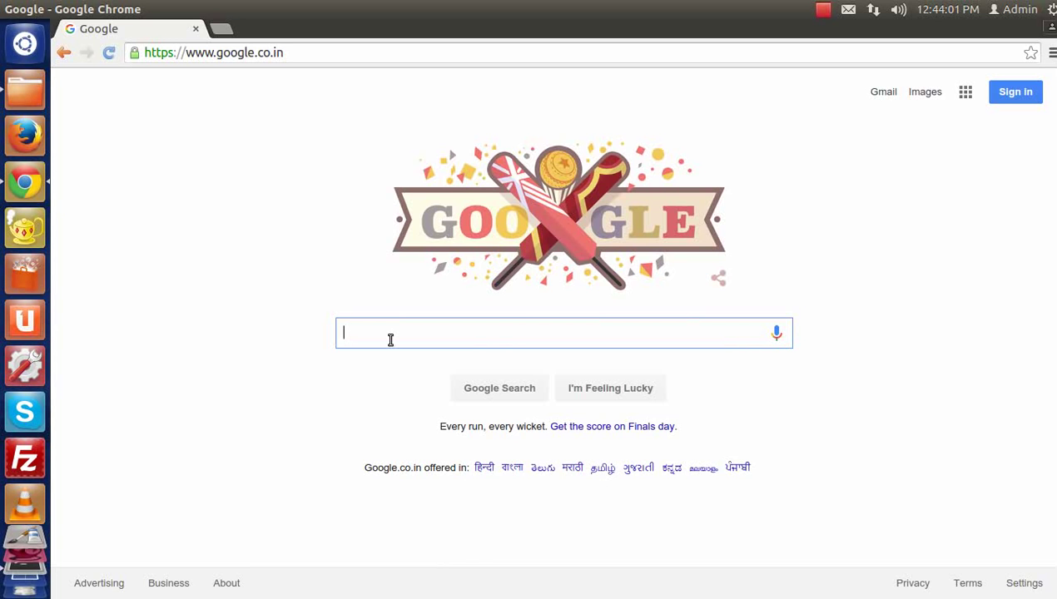
Step: Search Google for 'drupal 7' and open the 'Drupal core | Drupal.org' result
{"action": "type", "text": "drupal 7"}
{"action": "key", "text": "Return"}
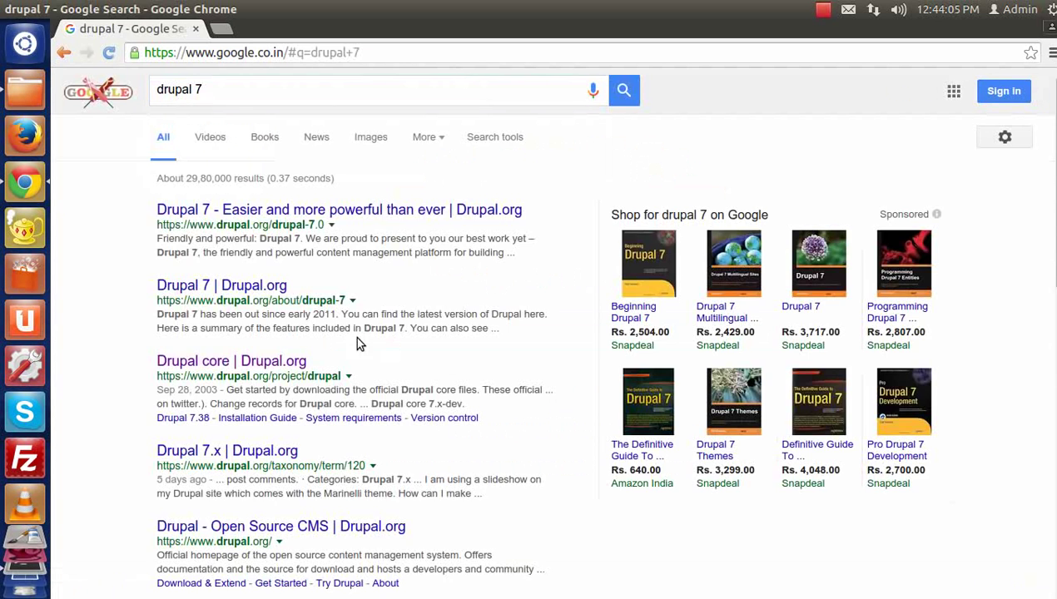
{"action": "left_click", "coordinate": [277, 360]}
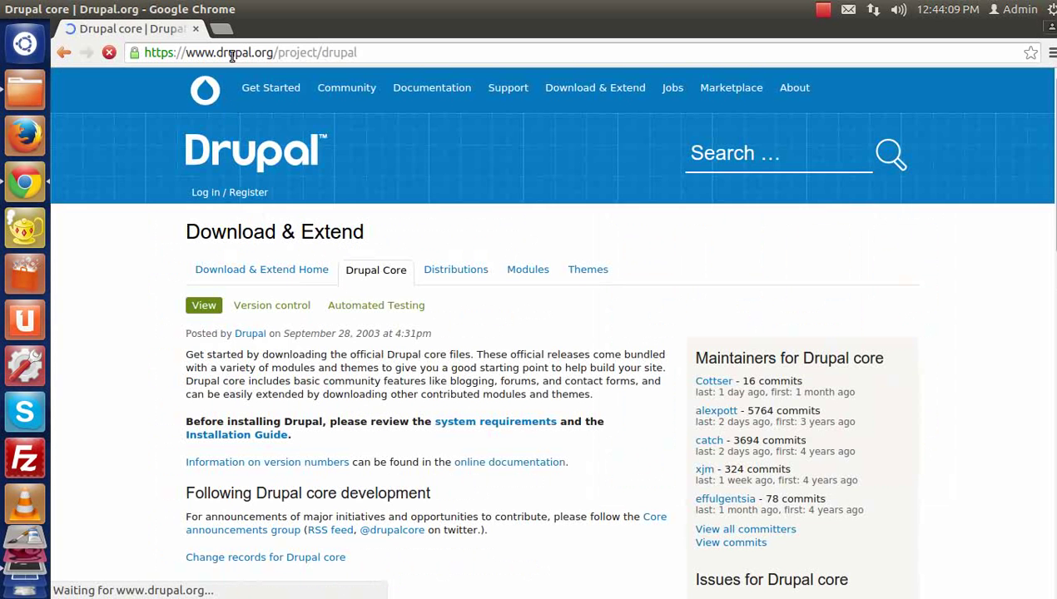
Step: Scroll to Recommended releases and download Drupal core 7.43 as a zip archive
{"action": "left_click_drag", "start_coordinate": [273, 53], "coordinate": [369, 56]}
{"action": "scroll", "coordinate": [337, 306], "scroll_direction": "down", "scroll_amount": 5}
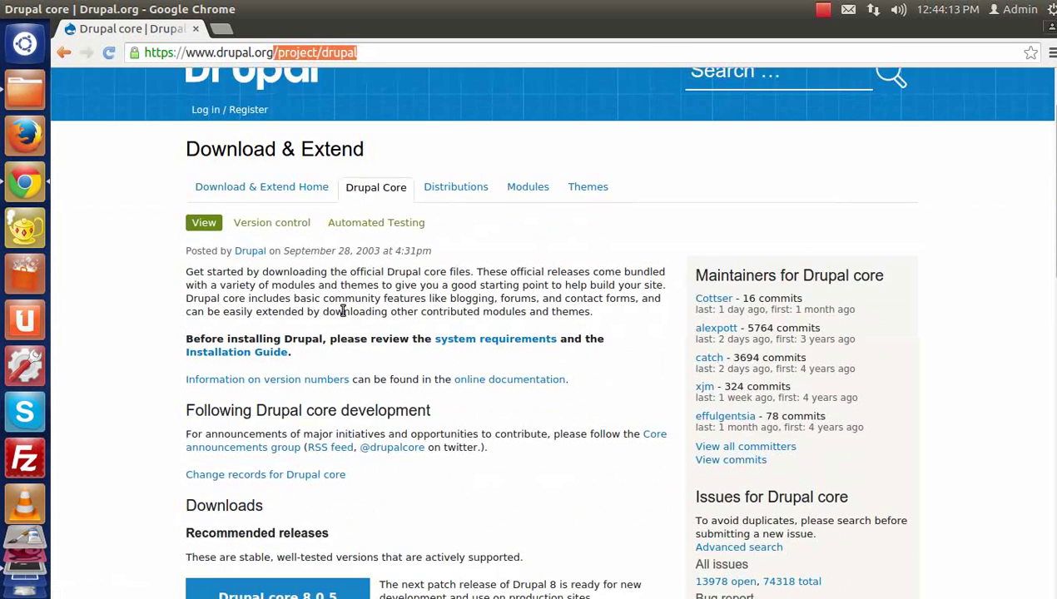
{"action": "scroll", "coordinate": [470, 298], "scroll_direction": "down", "scroll_amount": 1}
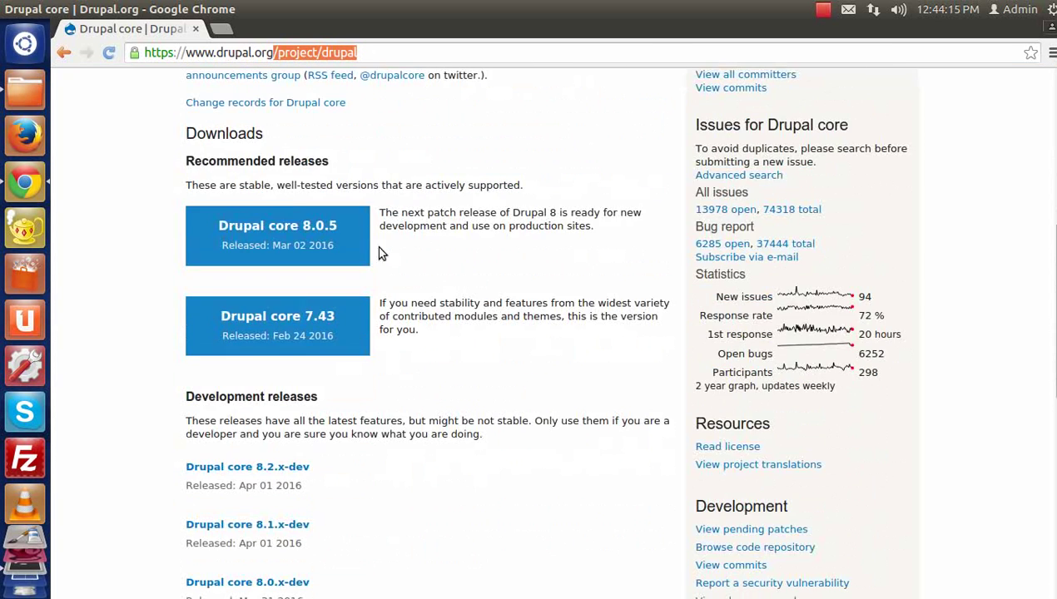
{"action": "left_click_drag", "start_coordinate": [282, 162], "coordinate": [322, 162]}
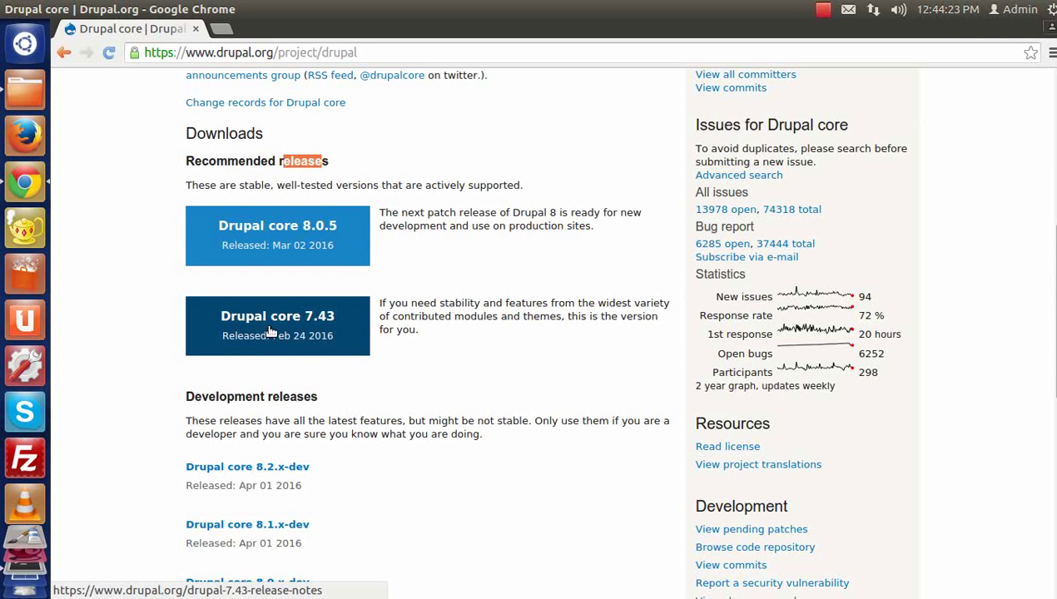
{"action": "left_click", "coordinate": [308, 317]}
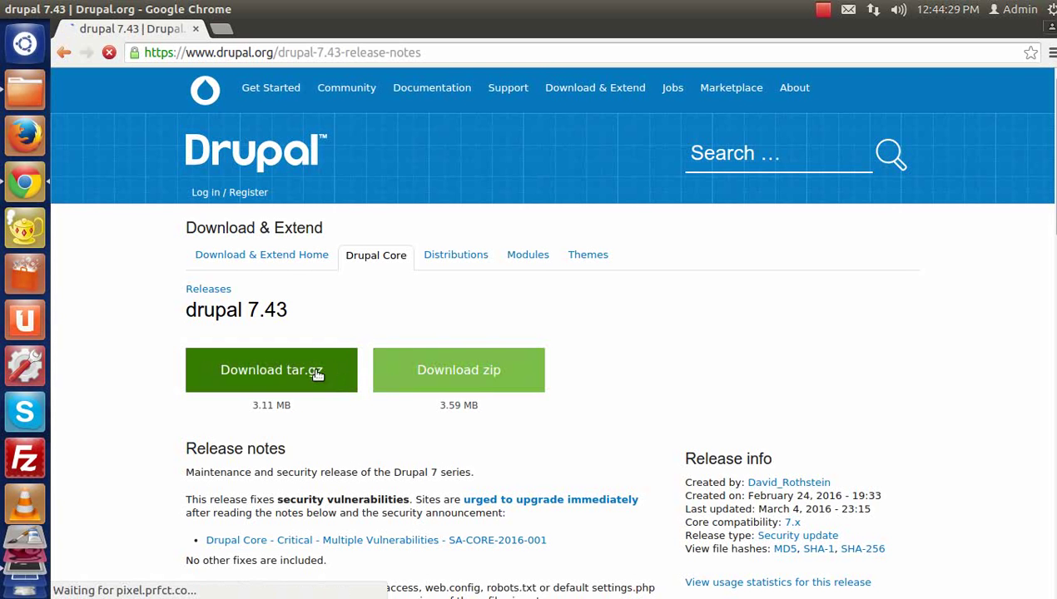
{"action": "left_click", "coordinate": [435, 375]}
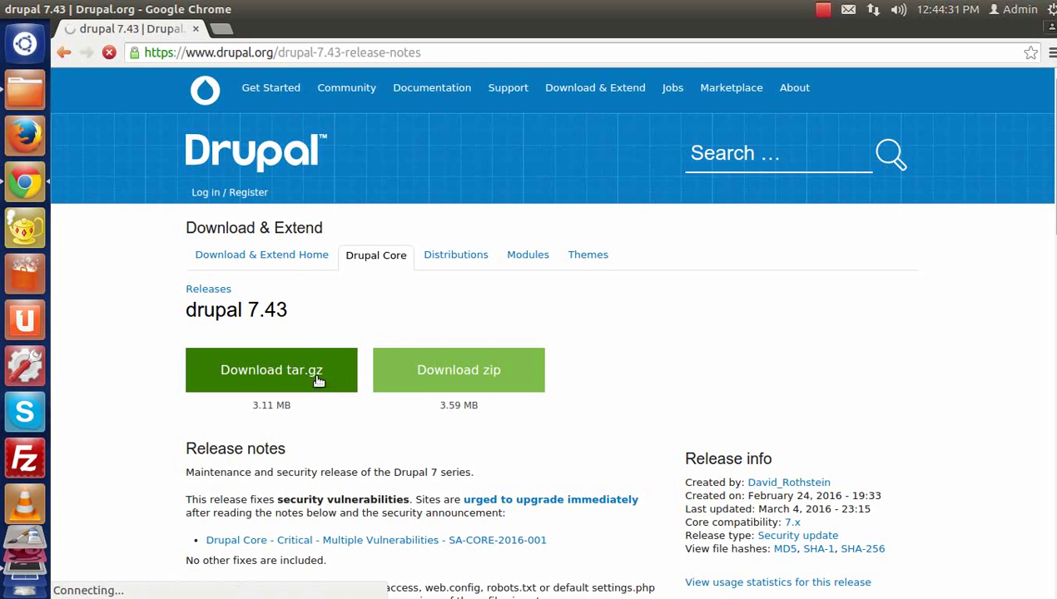
Step: Show drupal-7.43.zip in Downloads and extract it there
{"action": "right_click", "coordinate": [116, 585]}
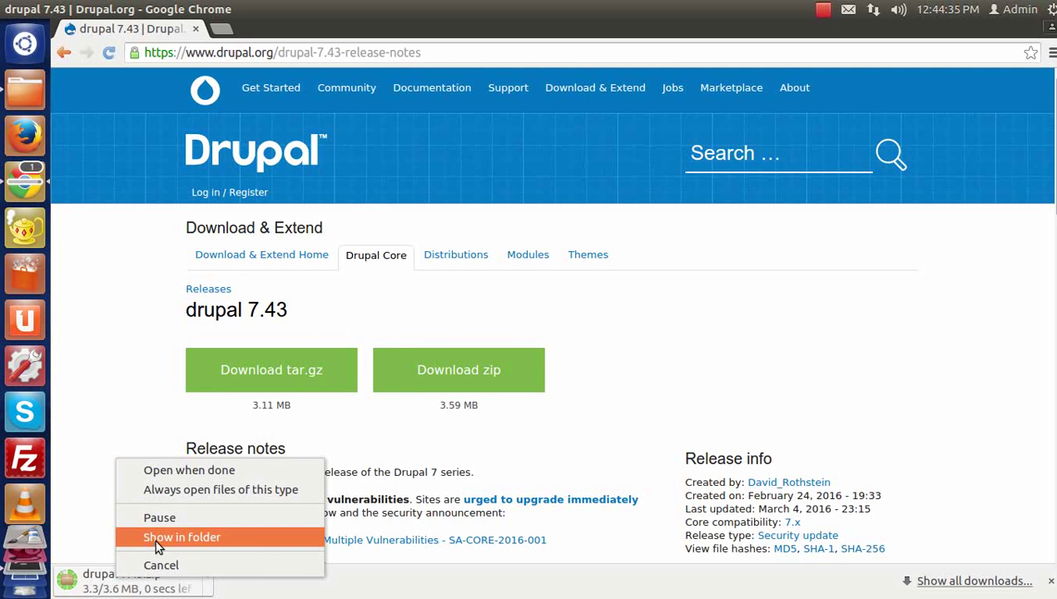
{"action": "left_click", "coordinate": [155, 538]}
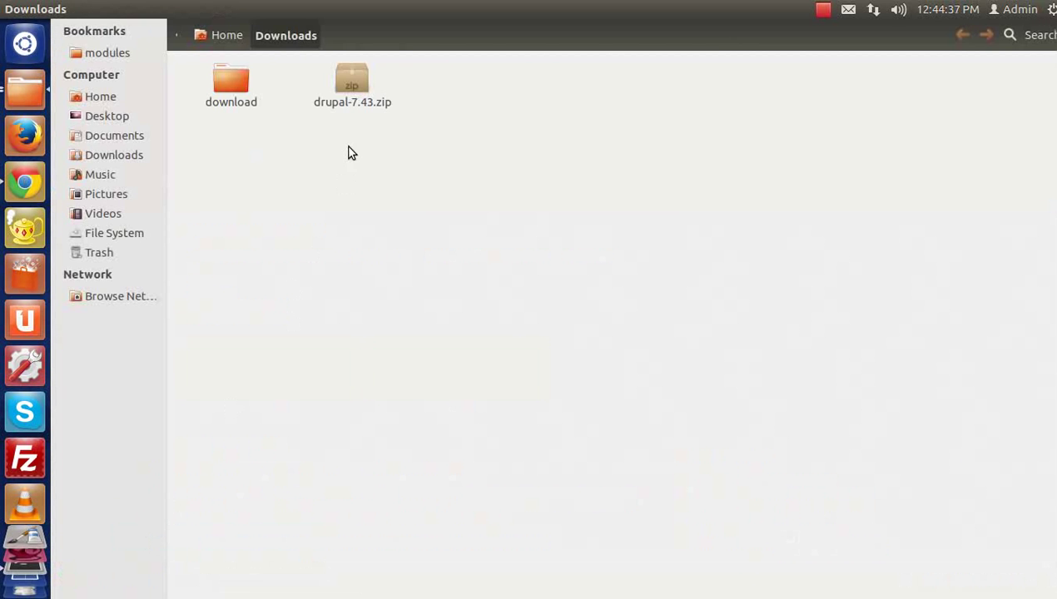
{"action": "left_click", "coordinate": [350, 103]}
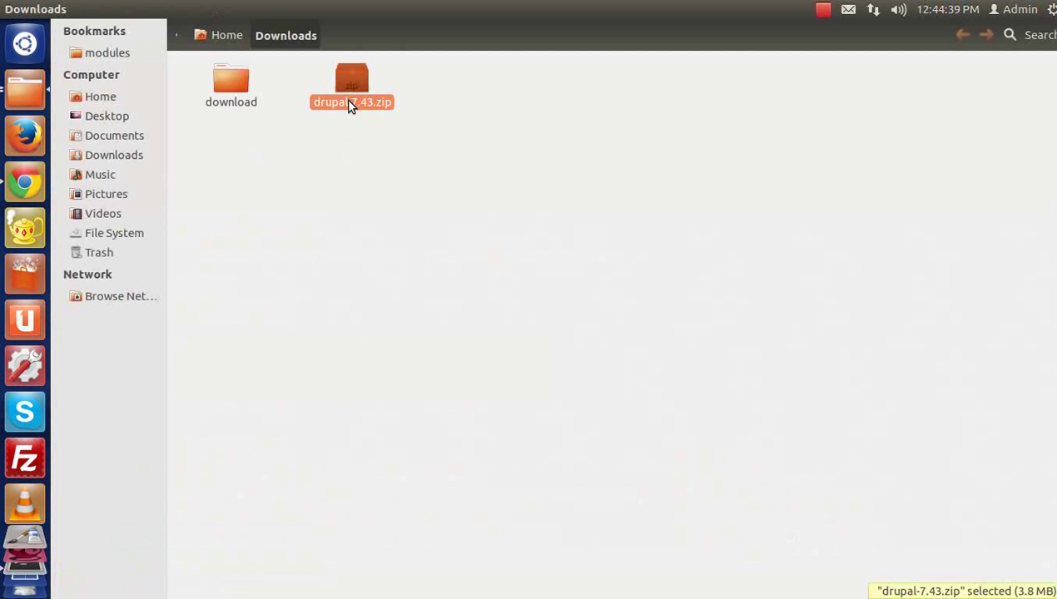
{"action": "right_click", "coordinate": [350, 101]}
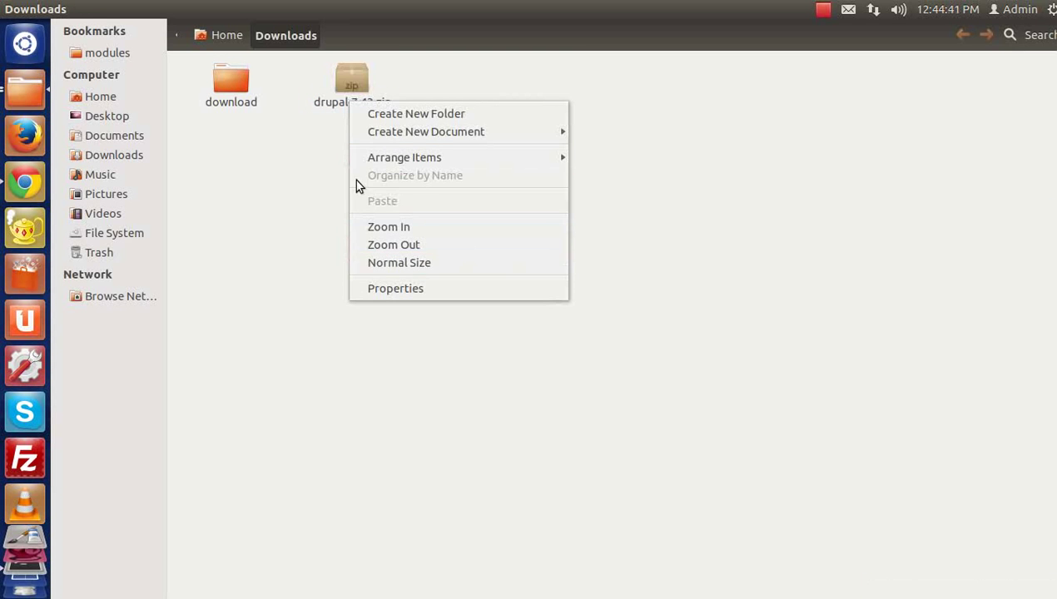
{"action": "right_click", "coordinate": [339, 86]}
{"action": "right_click", "coordinate": [339, 85]}
{"action": "left_click", "coordinate": [370, 335]}
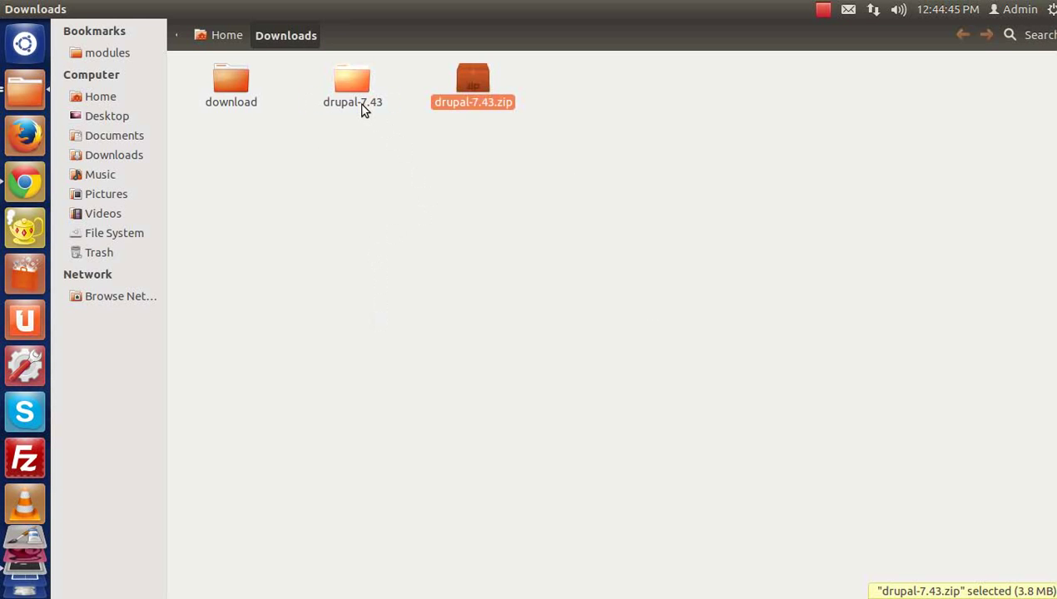
Step: Copy the extracted drupal-7.43 folder and switch to the Files window showing Videos
{"action": "left_click", "coordinate": [362, 106]}
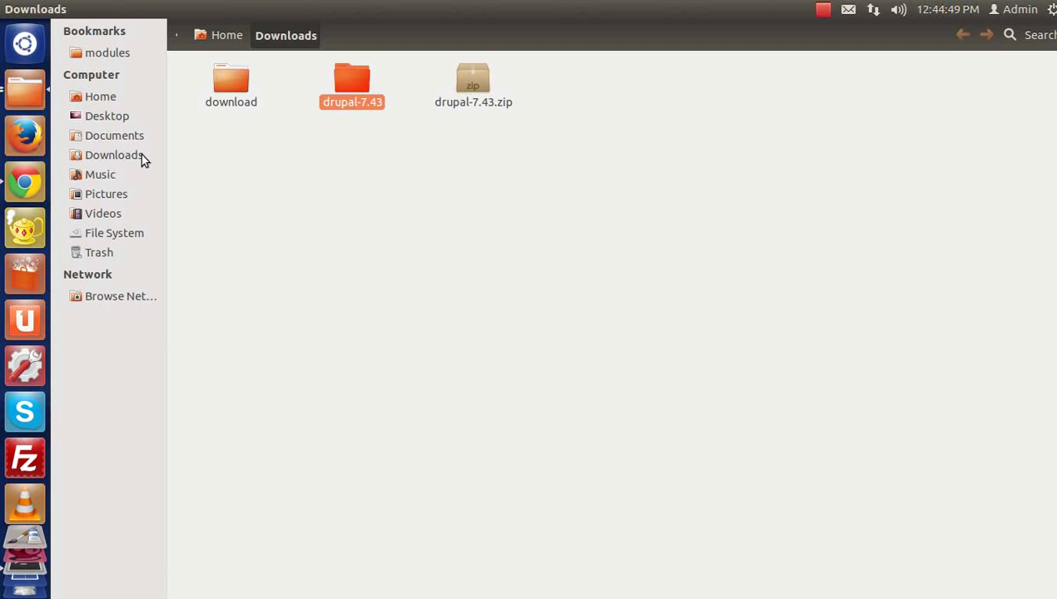
{"action": "right_click", "coordinate": [19, 92]}
{"action": "left_click", "coordinate": [311, 183]}
{"action": "key", "text": "alt+Tab"}
{"action": "key", "text": "alt+Tab"}
{"action": "key", "text": "alt+Tab"}
{"action": "key", "text": "alt+Tab"}
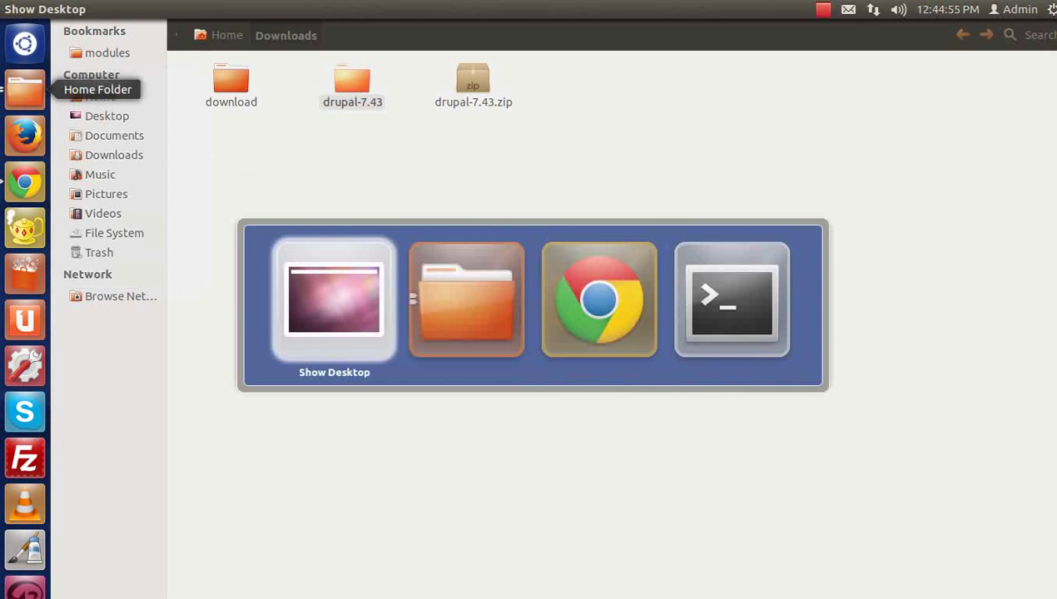
{"action": "key", "text": "alt+grave"}
{"action": "key", "text": "alt+grave"}
{"action": "key", "text": "alt+grave"}
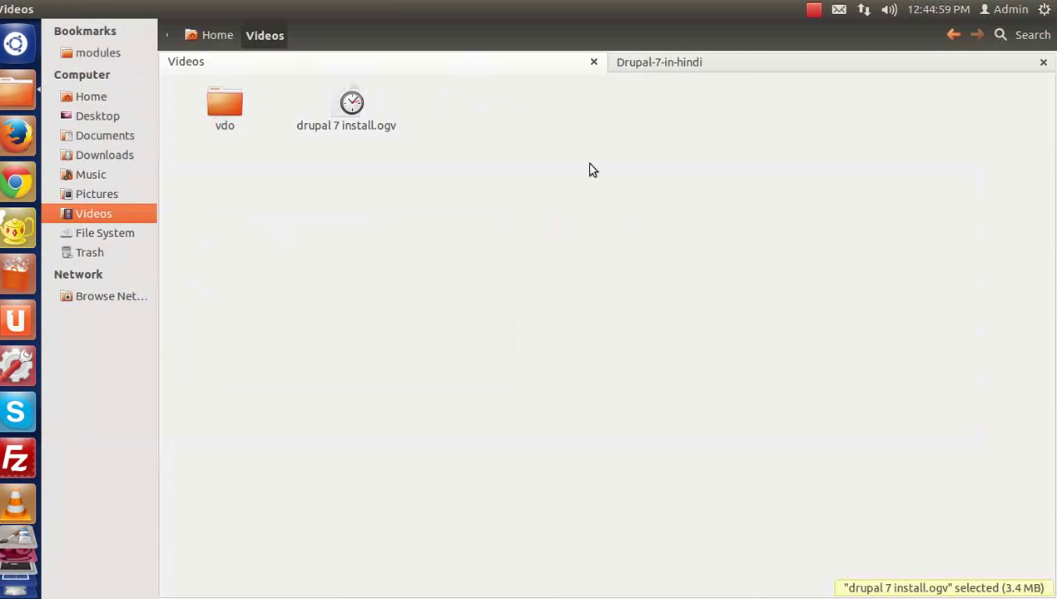
Step: Paste the copied drupal-7.43 folder into the Drupal-7-in-hindi folder
{"action": "left_click", "coordinate": [687, 65]}
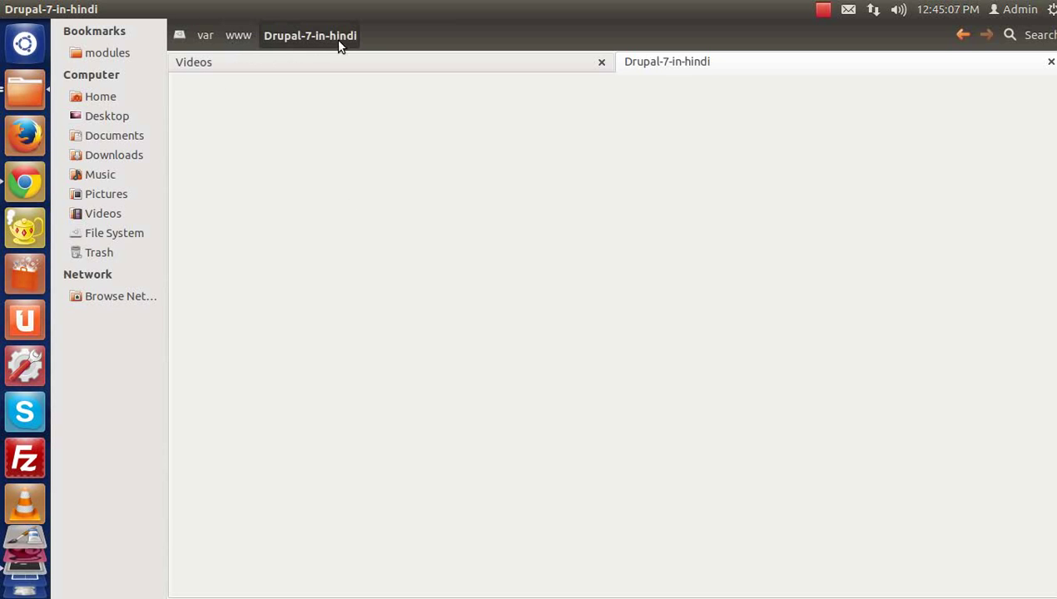
{"action": "right_click", "coordinate": [327, 159]}
{"action": "left_click", "coordinate": [364, 258]}
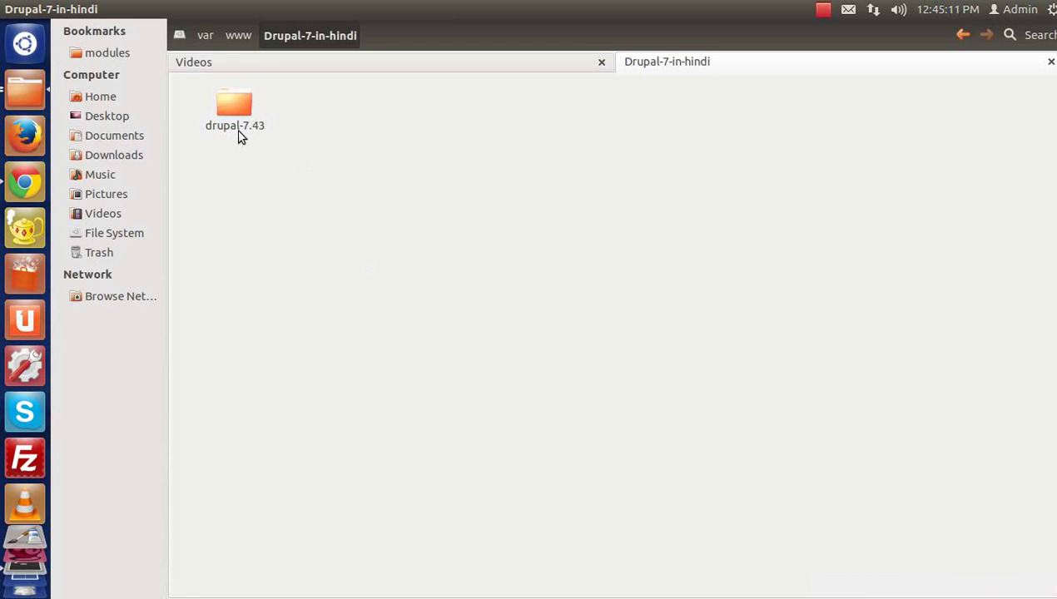
Step: Rename the pasted folder to drupal-7 and return to Chrome
{"action": "key", "text": "F2"}
{"action": "key", "text": "End"}
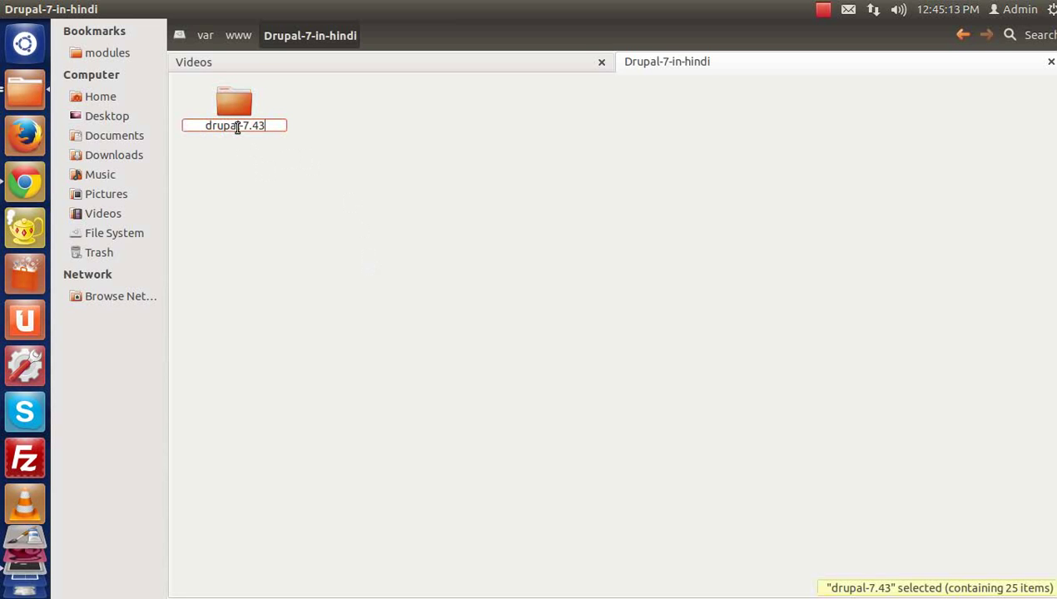
{"action": "key", "text": "BackSpace"}
{"action": "type", "text": "-"}
{"action": "key", "text": "BackSpace"}
{"action": "key", "text": "Return"}
{"action": "left_click", "coordinate": [272, 187]}
{"action": "left_click", "coordinate": [236, 125]}
{"action": "left_click", "coordinate": [266, 174]}
{"action": "left_click", "coordinate": [236, 122]}
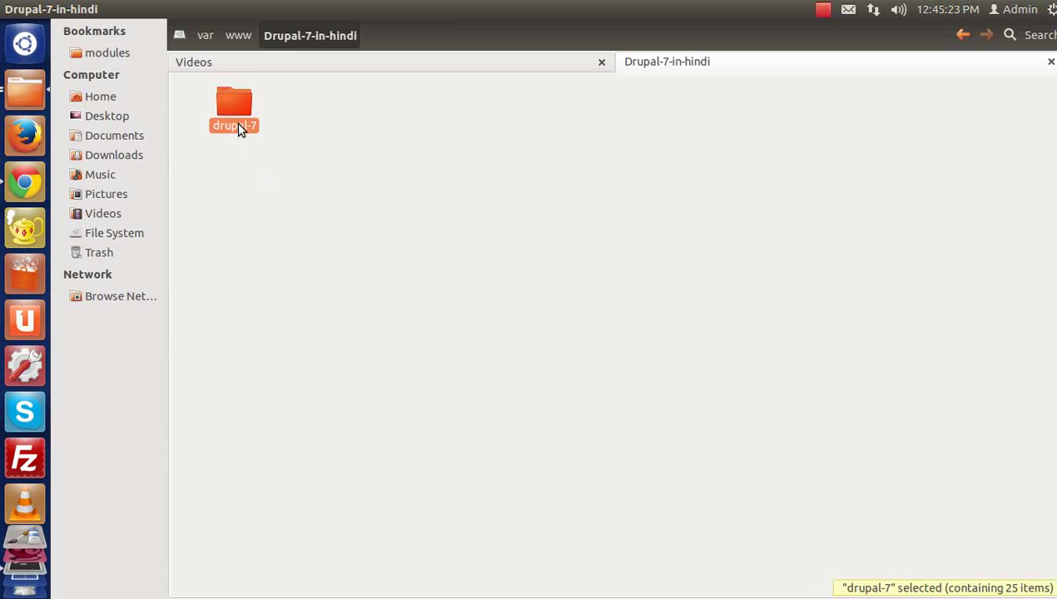
{"action": "key", "text": "F2"}
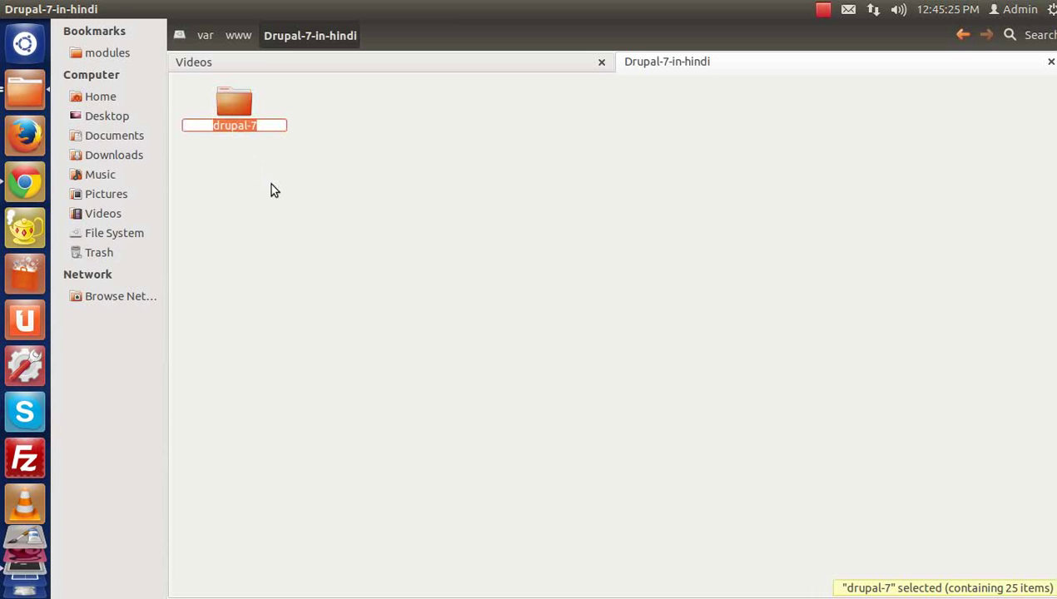
{"action": "left_click", "coordinate": [274, 193]}
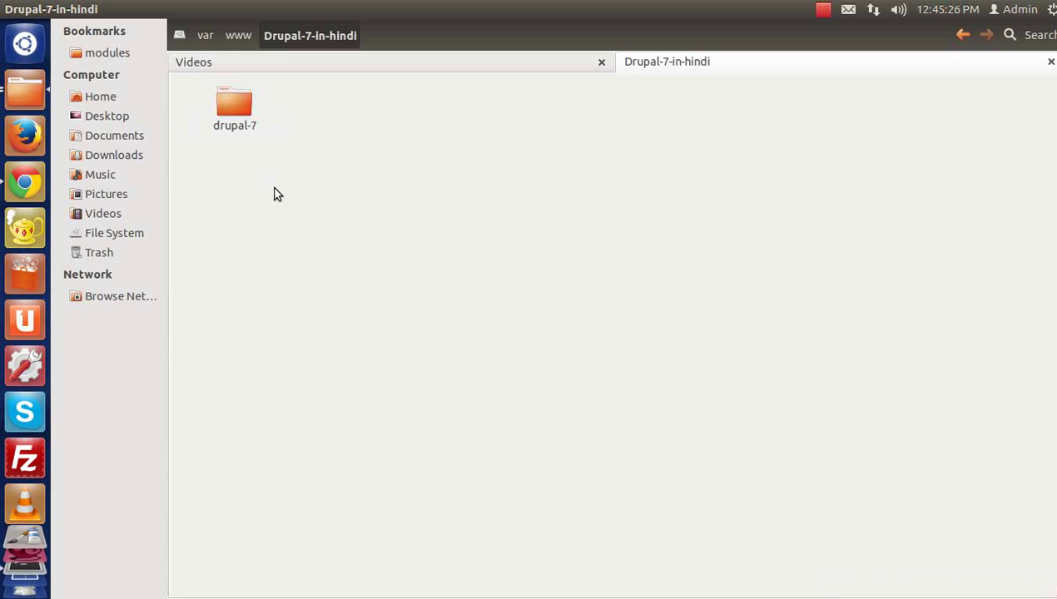
{"action": "left_click", "coordinate": [24, 183]}
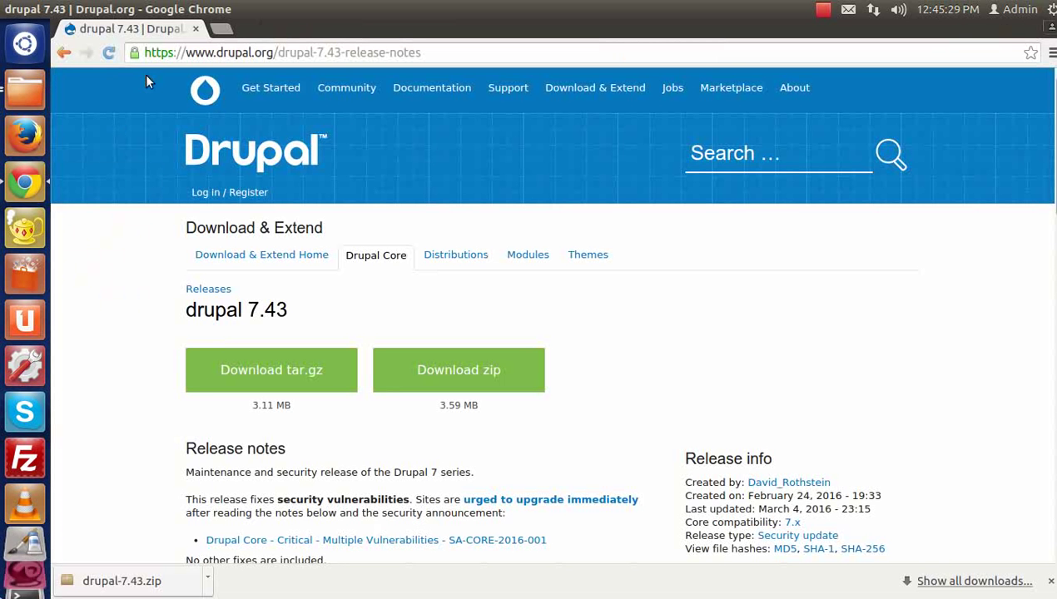
Step: In a new tab, load localhost/Drupal-7-in-hindi/drupal-7 to launch the Drupal installer
{"action": "left_click", "coordinate": [215, 29]}
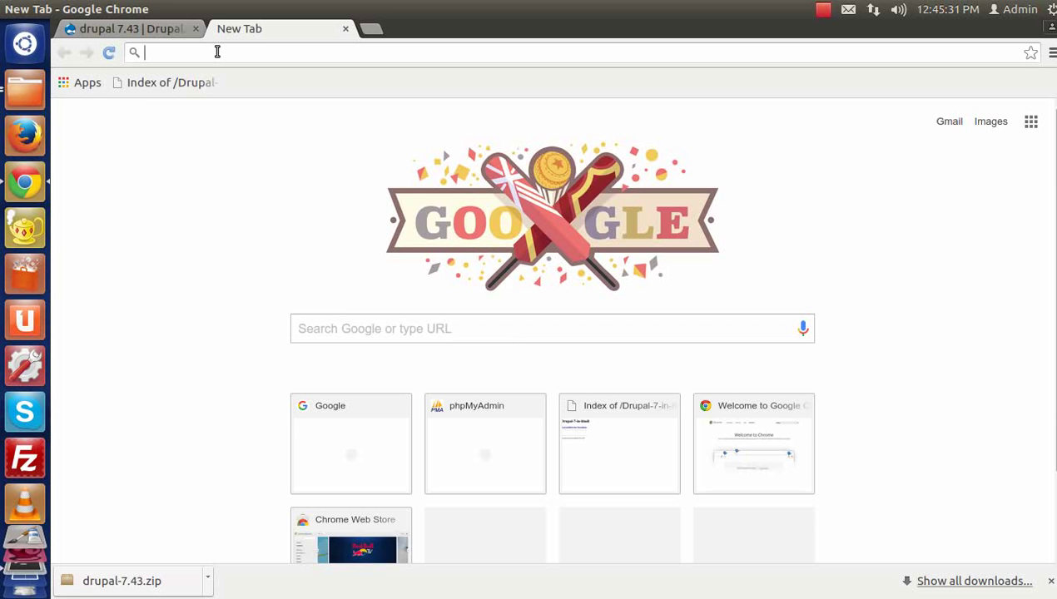
{"action": "type", "text": "loclh"}
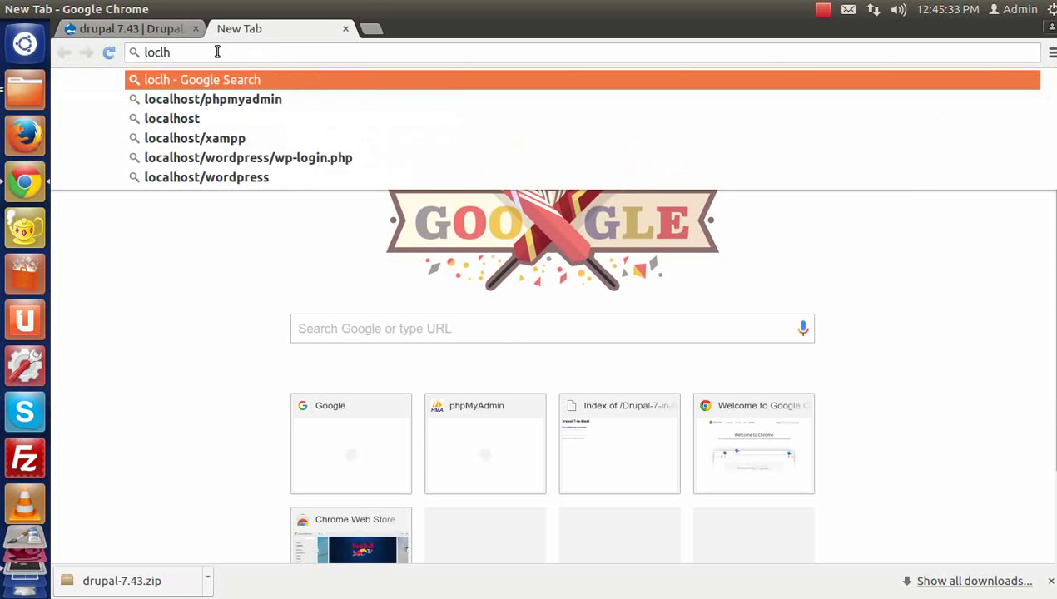
{"action": "key", "text": "Down"}
{"action": "key", "text": "Down"}
{"action": "type", "text": "/"}
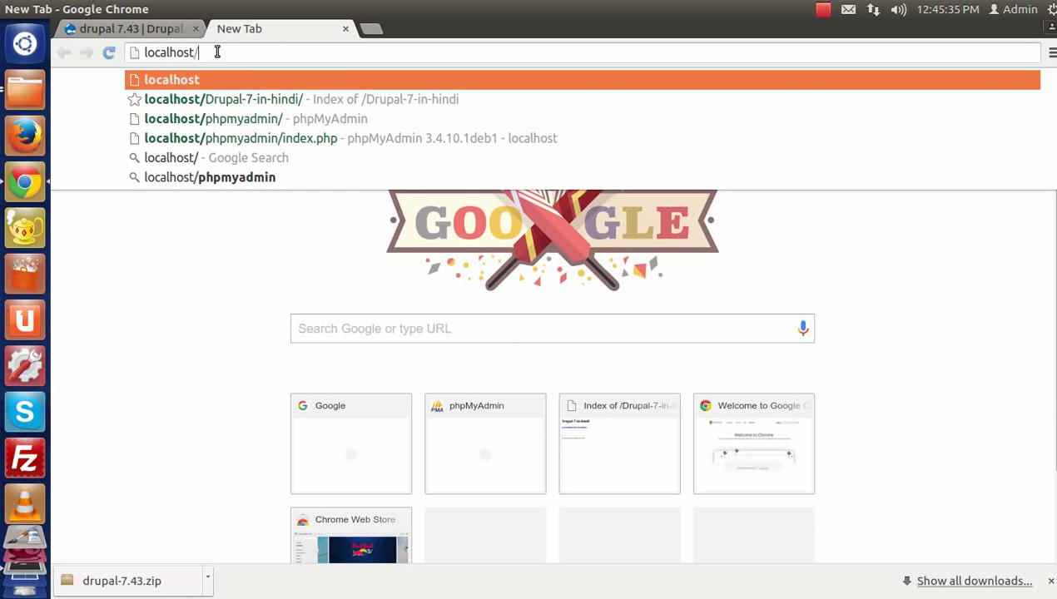
{"action": "key", "text": "Down"}
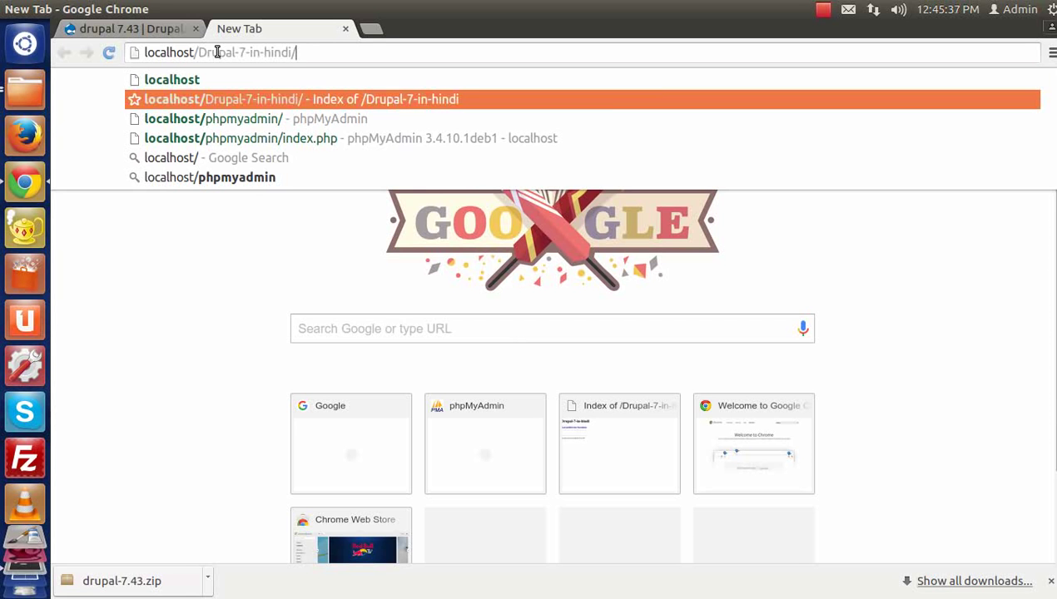
{"action": "type", "text": "drupal-7"}
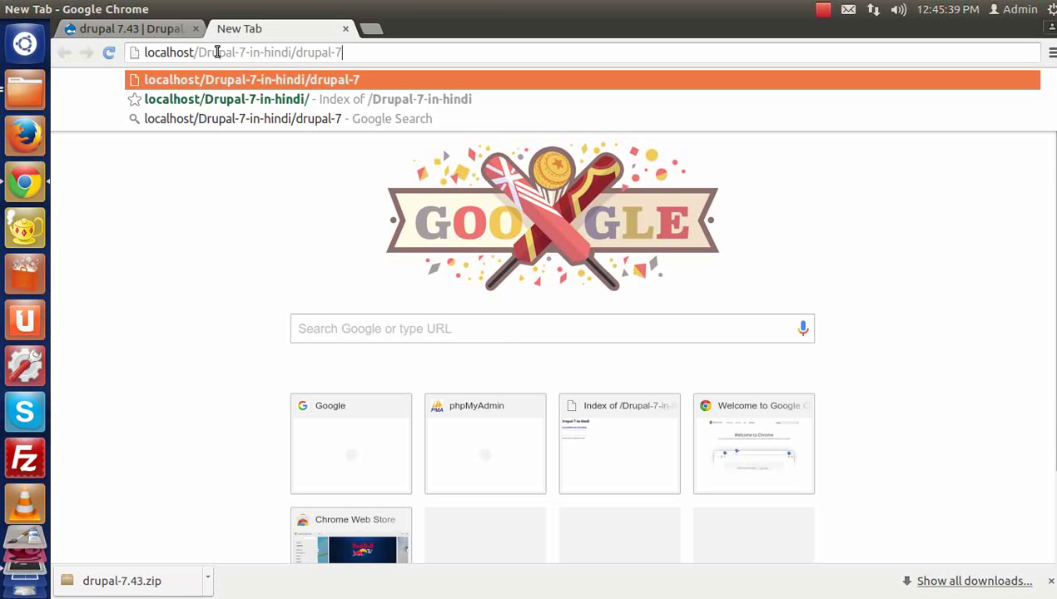
{"action": "key", "text": "Return"}
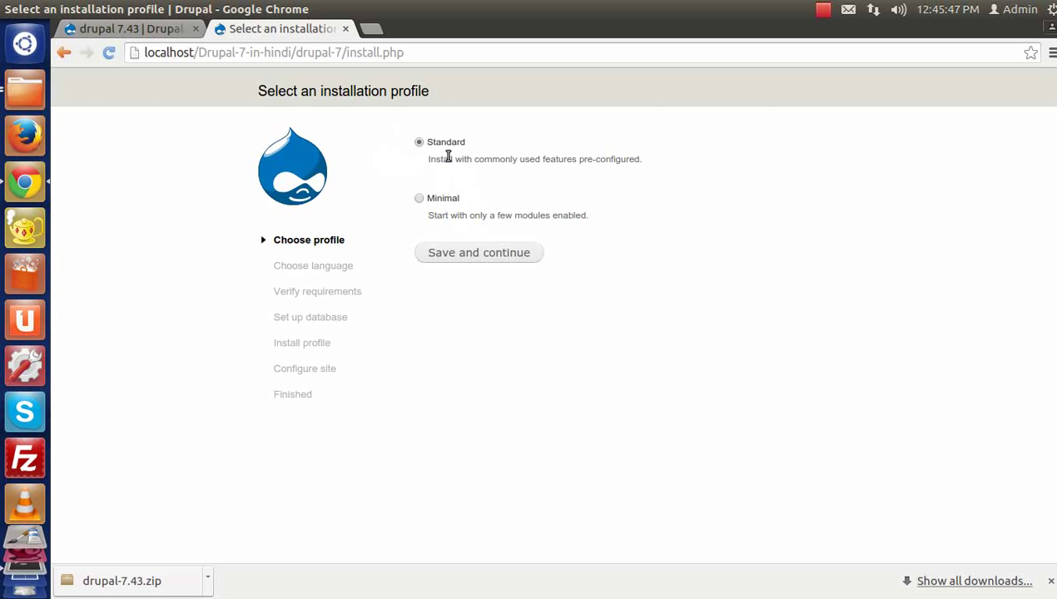
Step: Continue with the Standard profile, read the other-languages instructions, then return to the English choice
{"action": "left_click", "coordinate": [469, 260]}
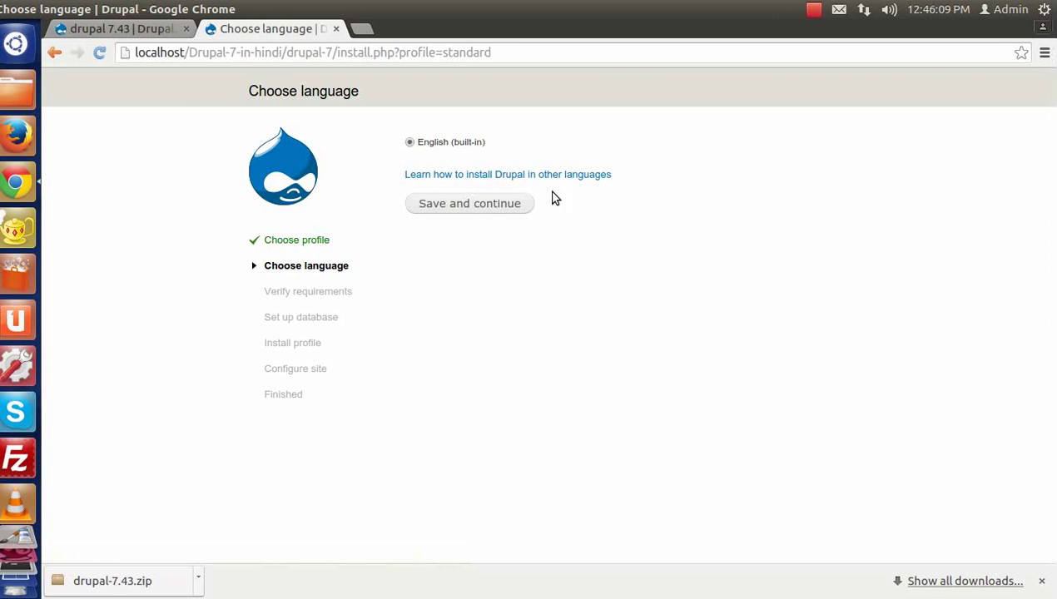
{"action": "left_click", "coordinate": [466, 176]}
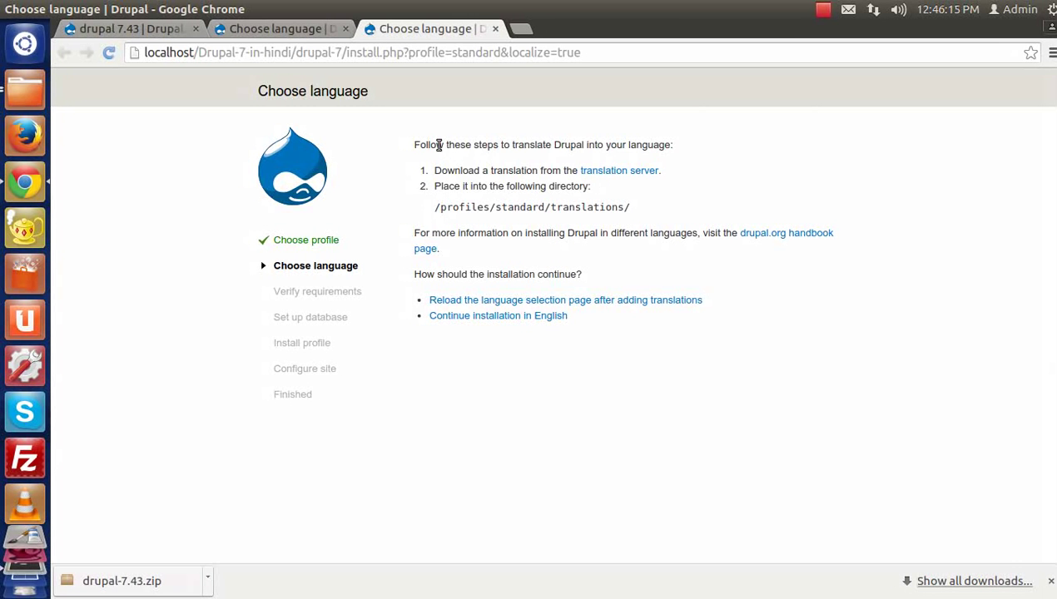
{"action": "left_click_drag", "start_coordinate": [415, 145], "coordinate": [551, 207]}
{"action": "left_click", "coordinate": [626, 226]}
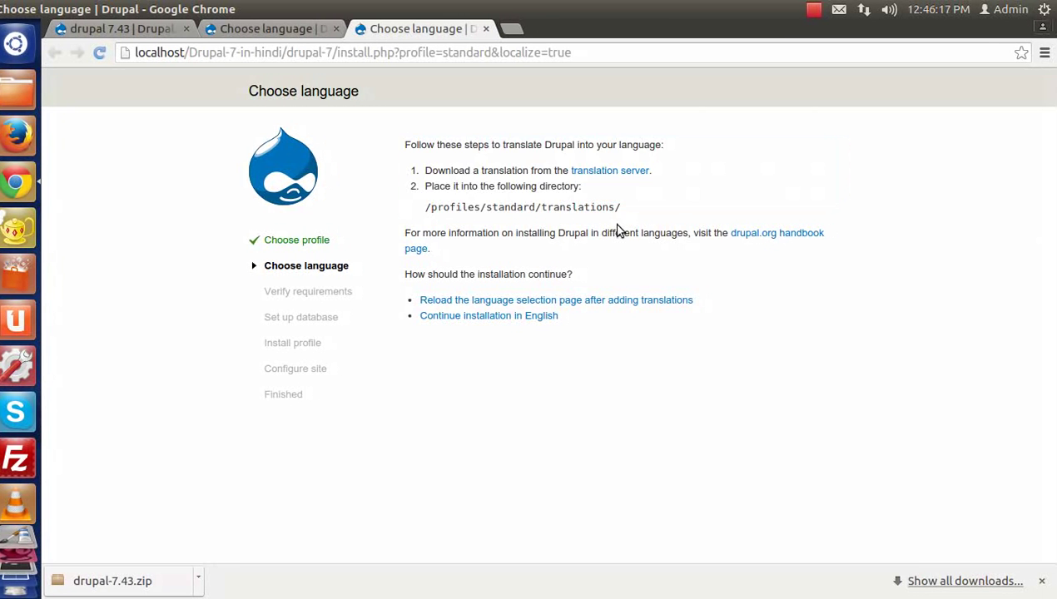
{"action": "left_click", "coordinate": [318, 33]}
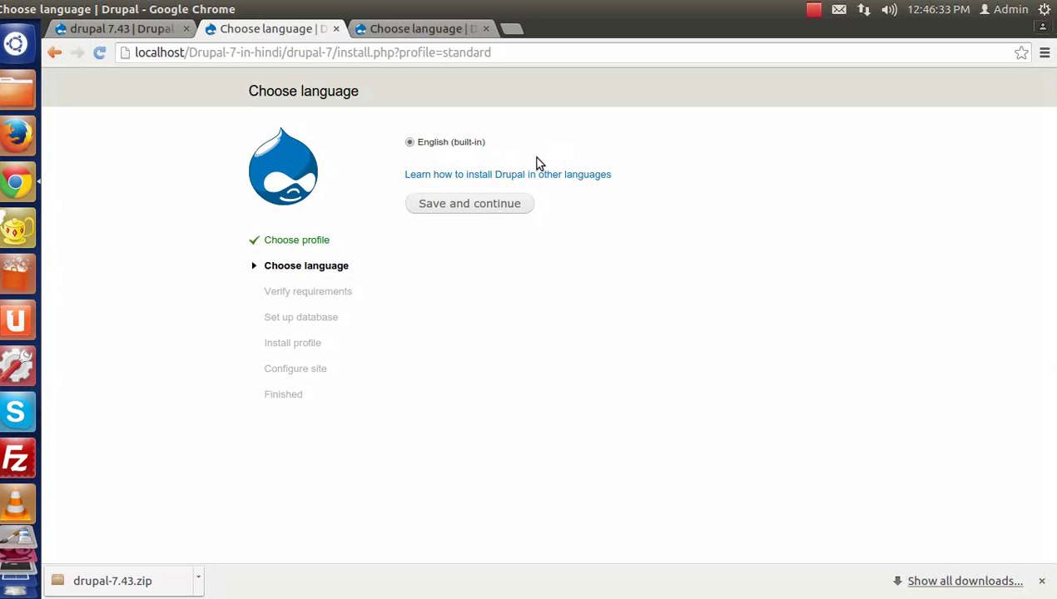
Step: Continue in English and review the requirements: Apache and PHP versions, missing files directory and settings file
{"action": "left_click", "coordinate": [448, 205]}
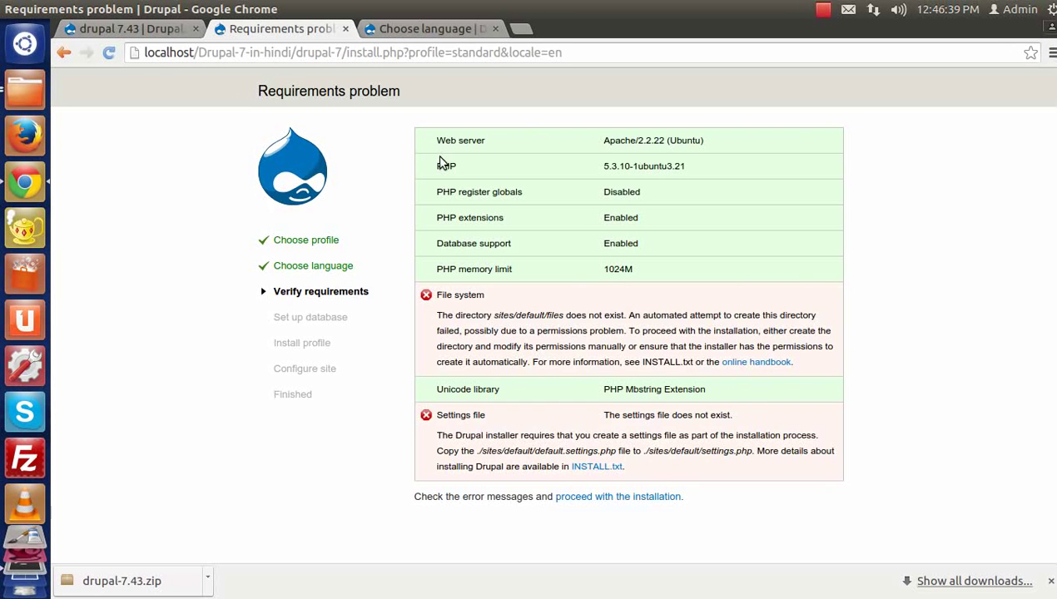
{"action": "left_click_drag", "start_coordinate": [437, 141], "coordinate": [489, 146]}
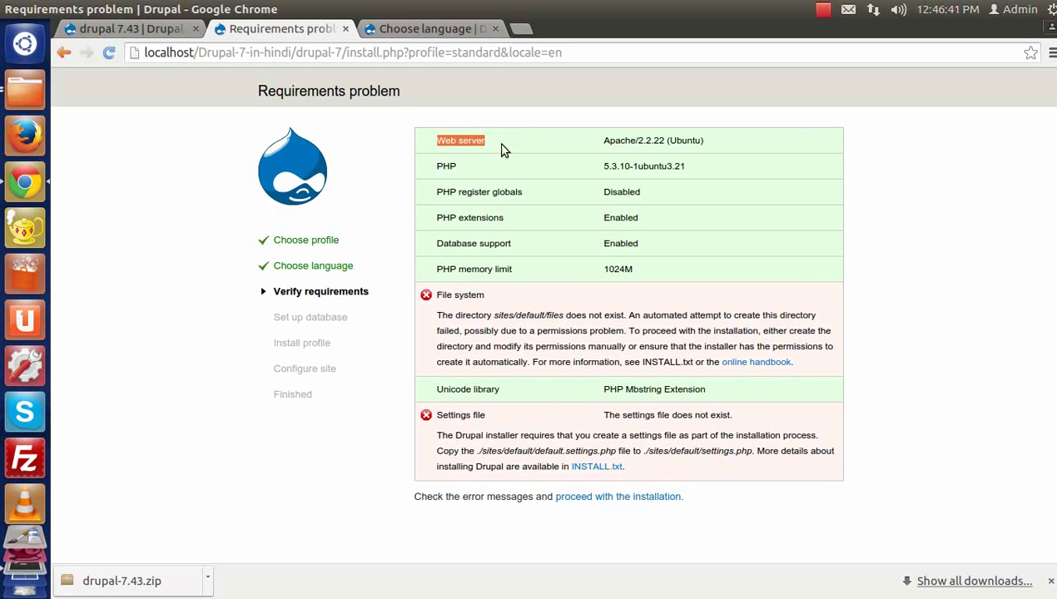
{"action": "left_click_drag", "start_coordinate": [610, 142], "coordinate": [725, 153]}
{"action": "left_click_drag", "start_coordinate": [427, 167], "coordinate": [443, 167]}
{"action": "left_click_drag", "start_coordinate": [601, 167], "coordinate": [683, 193]}
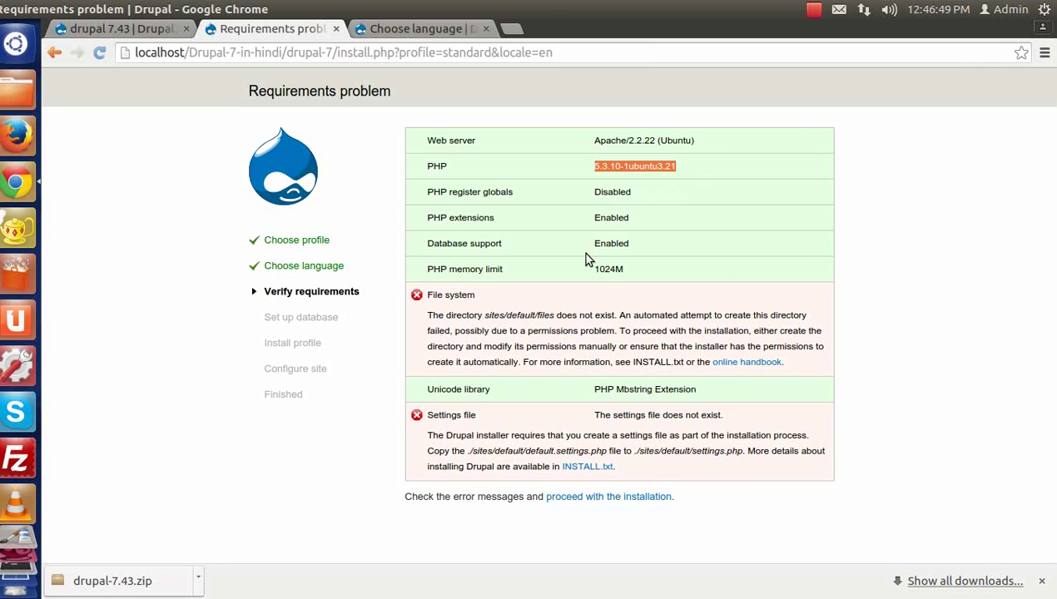
{"action": "left_click_drag", "start_coordinate": [435, 295], "coordinate": [485, 297]}
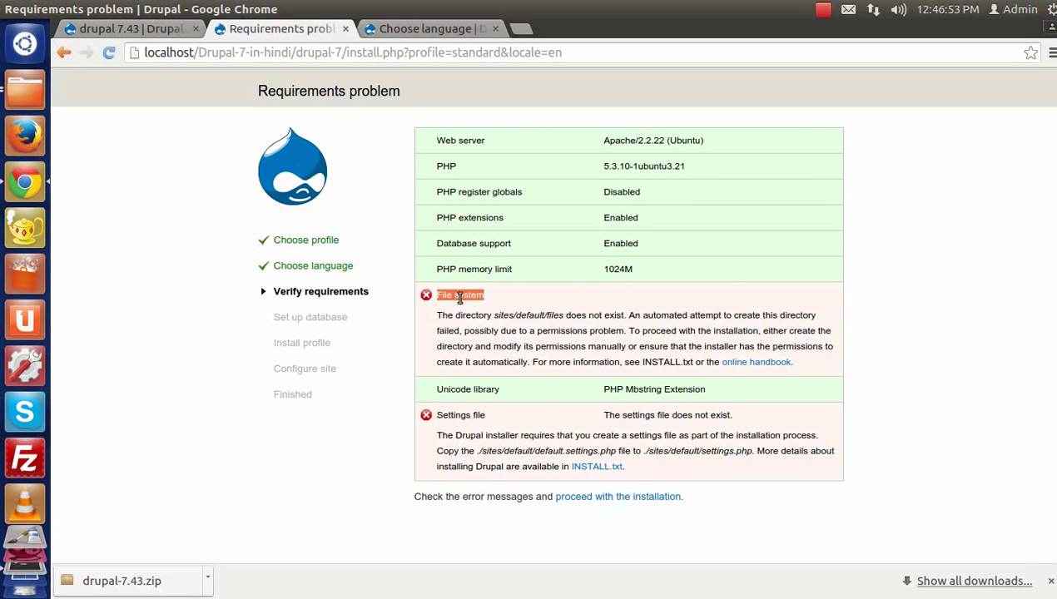
{"action": "left_click_drag", "start_coordinate": [436, 415], "coordinate": [493, 421]}
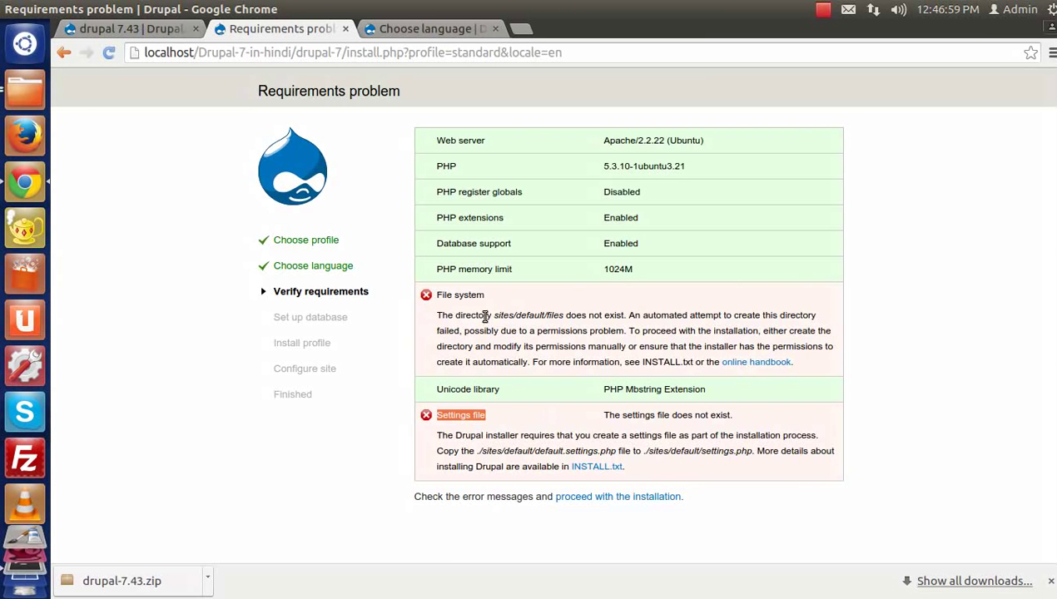
{"action": "left_click_drag", "start_coordinate": [541, 316], "coordinate": [573, 318]}
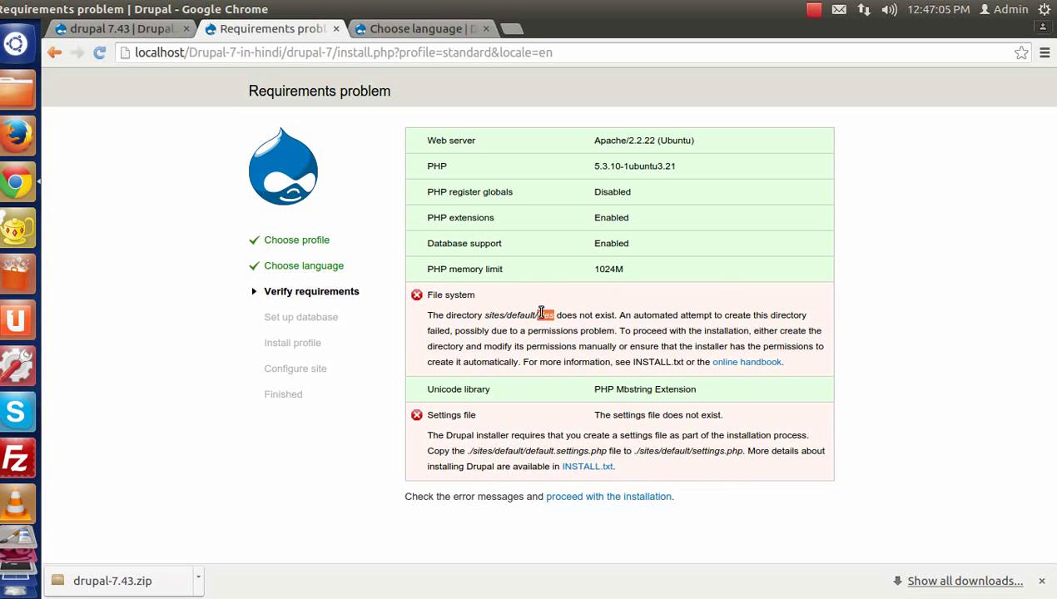
Step: Create an empty folder named 'files' inside drupal-7/sites/default
{"action": "left_click", "coordinate": [16, 90]}
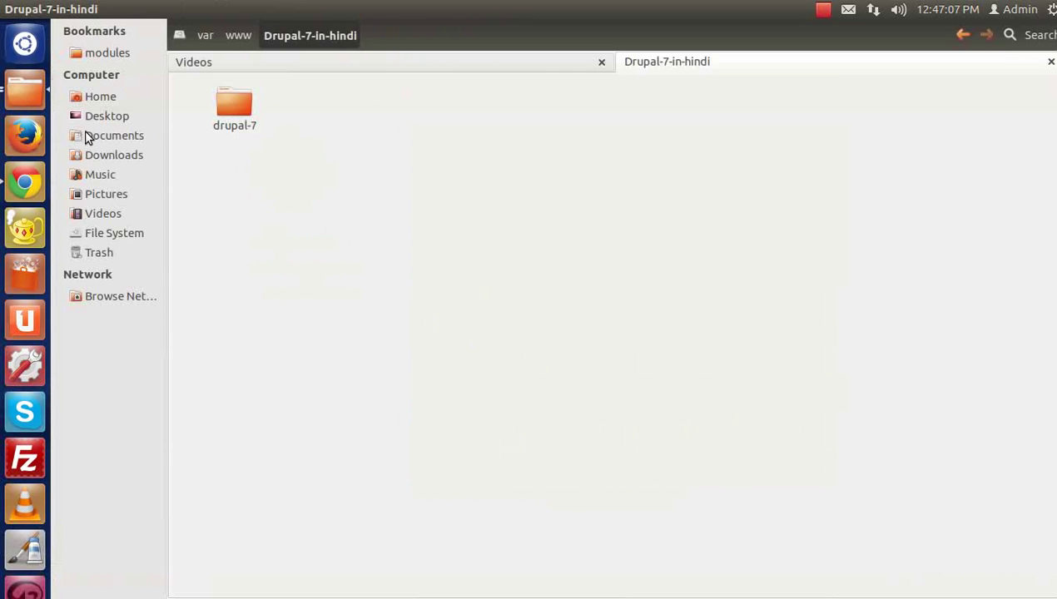
{"action": "double_click", "coordinate": [230, 133]}
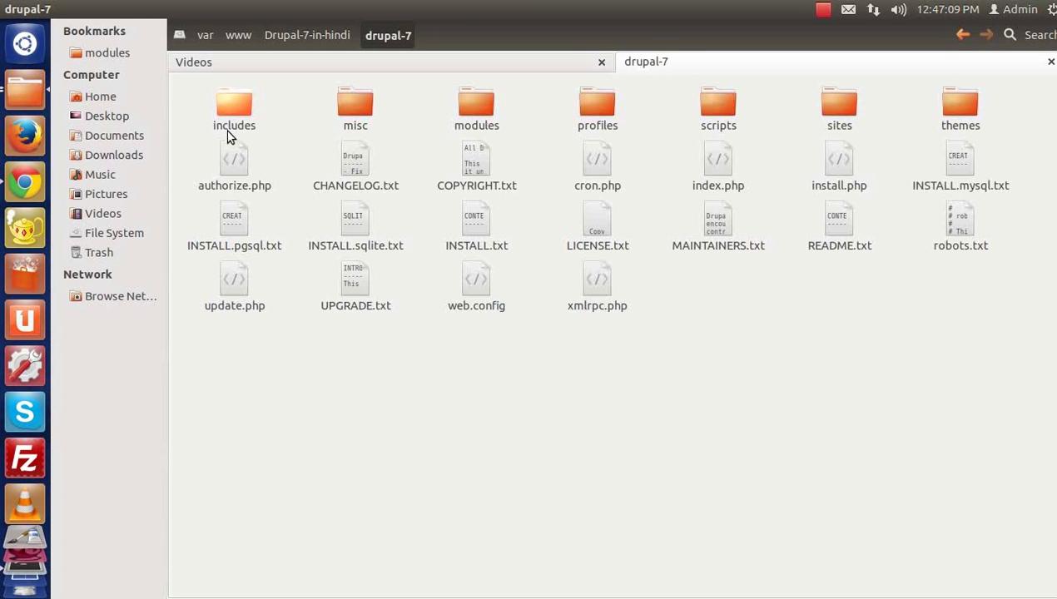
{"action": "key", "text": "Right"}
{"action": "key", "text": "Right"}
{"action": "key", "text": "Right"}
{"action": "key", "text": "Right"}
{"action": "key", "text": "Right"}
{"action": "key", "text": "Right"}
{"action": "key", "text": "Return"}
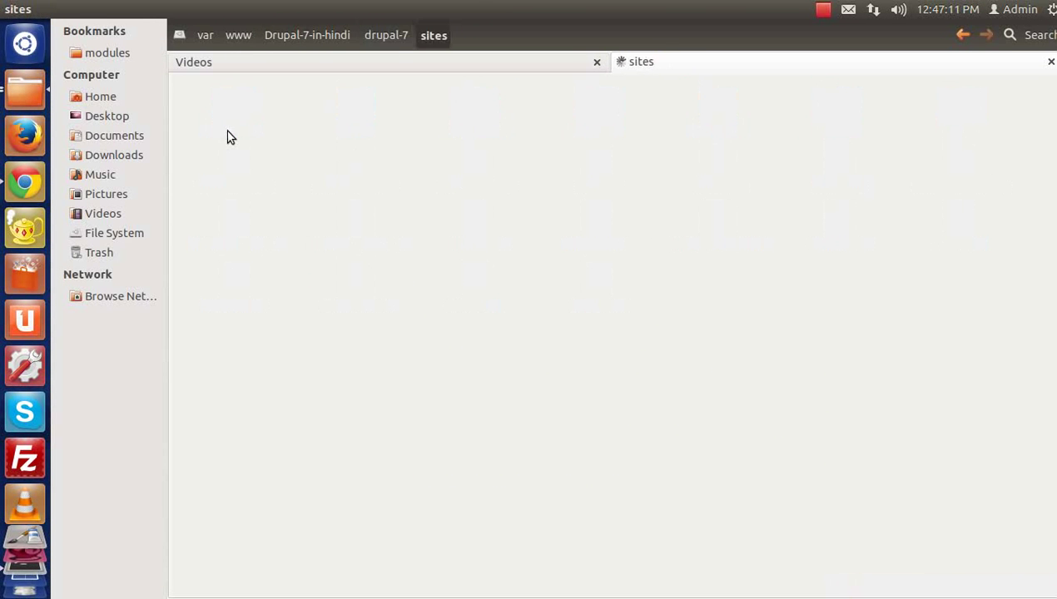
{"action": "key", "text": "Right"}
{"action": "key", "text": "Right"}
{"action": "key", "text": "Return"}
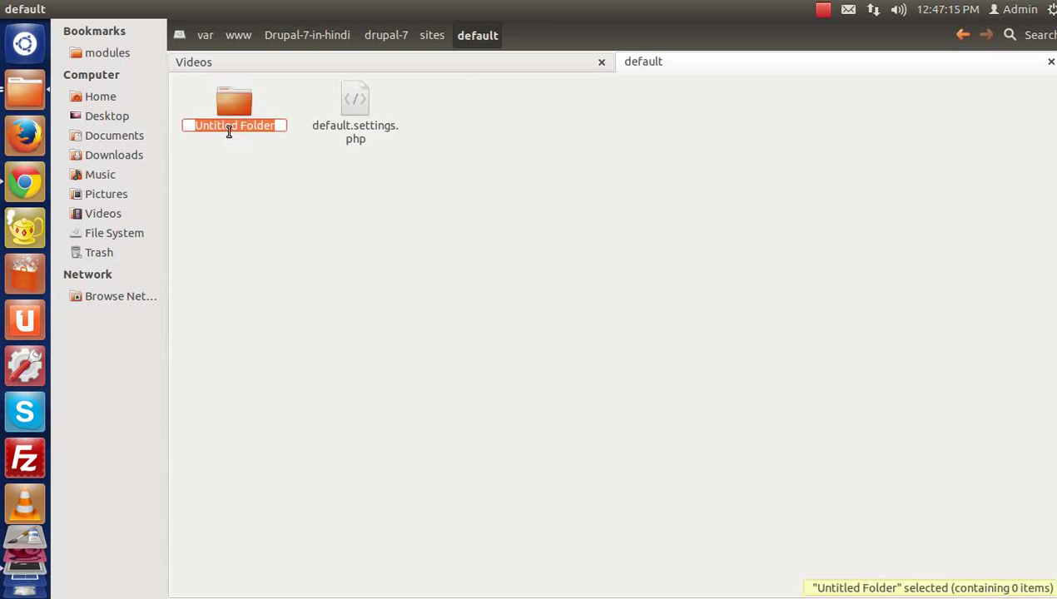
{"action": "type", "text": "files"}
{"action": "key", "text": "Return"}
{"action": "key", "text": "alt+Tab"}
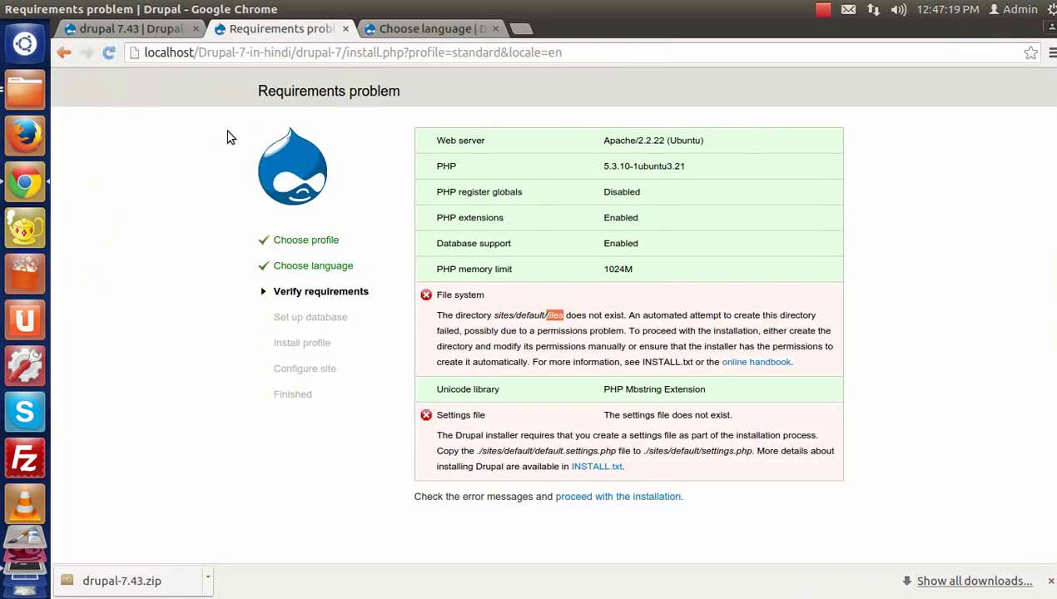
Step: Reload the requirements page and read that the files directory is now not writable
{"action": "key", "text": "F5"}
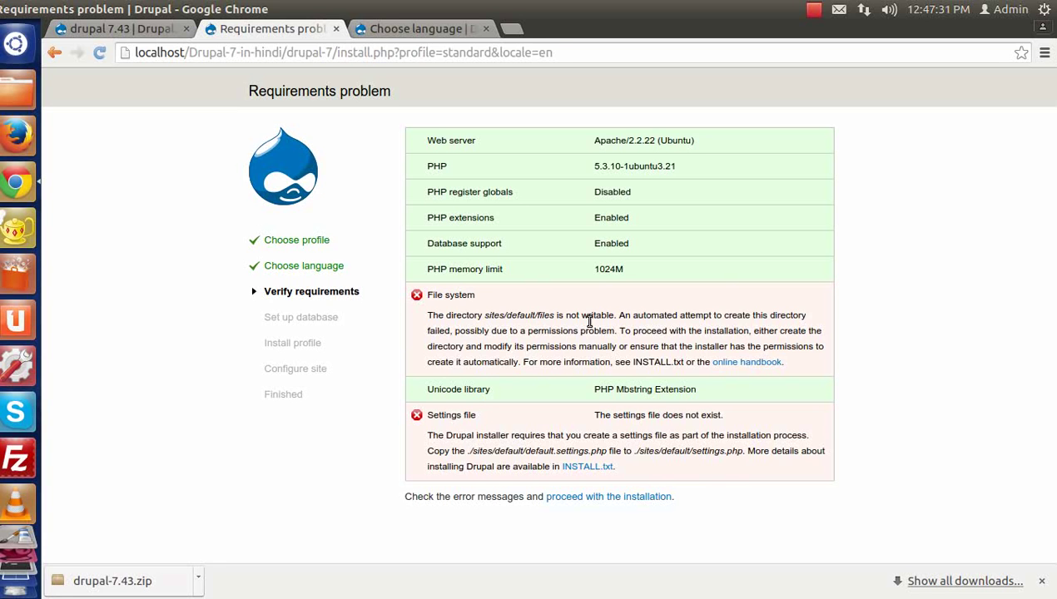
{"action": "left_click_drag", "start_coordinate": [428, 315], "coordinate": [626, 317]}
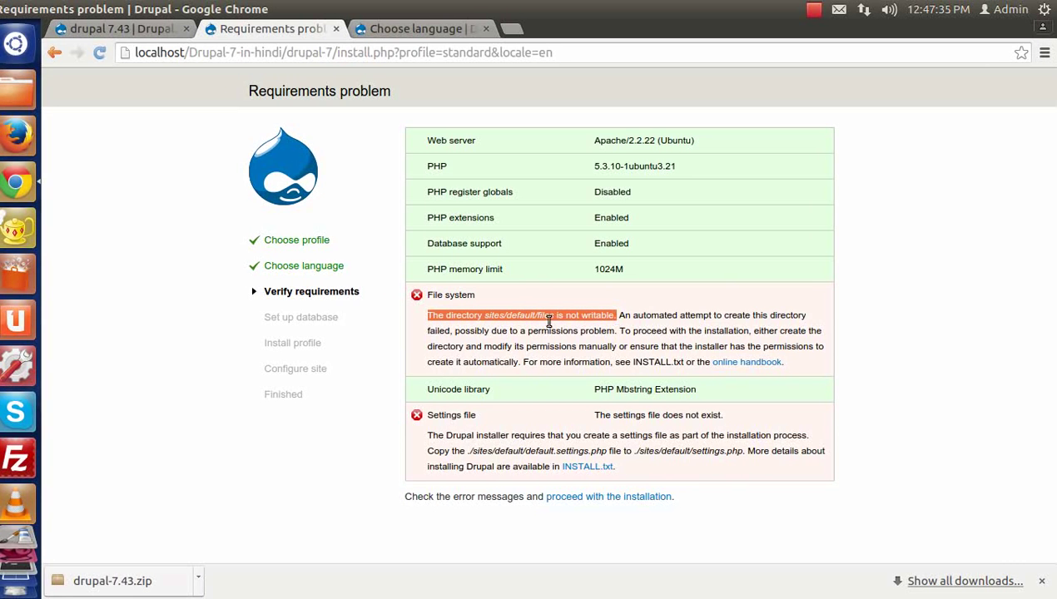
{"action": "left_click", "coordinate": [529, 328]}
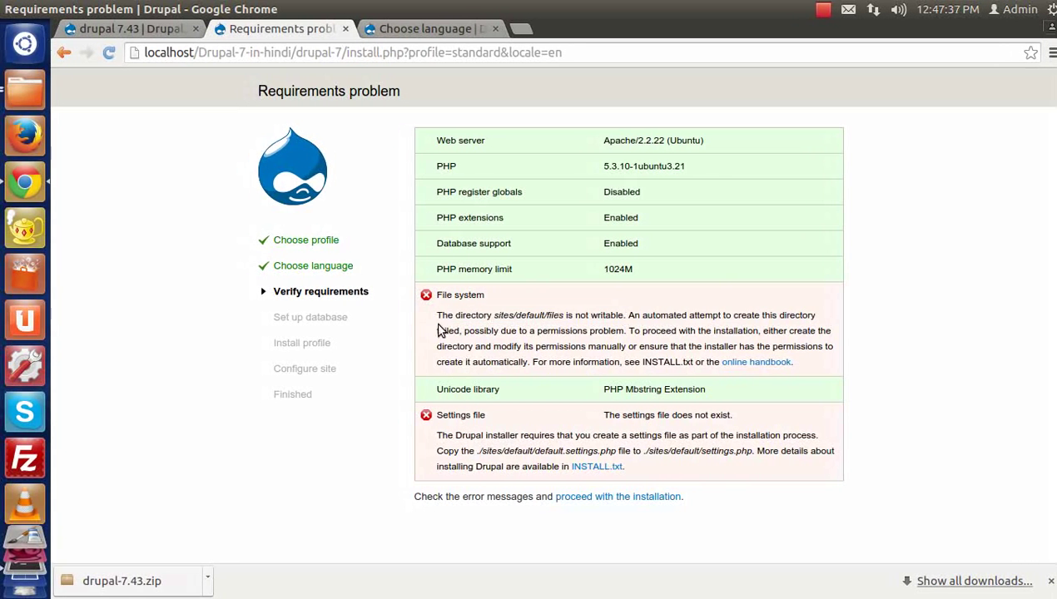
{"action": "left_click_drag", "start_coordinate": [440, 314], "coordinate": [625, 317]}
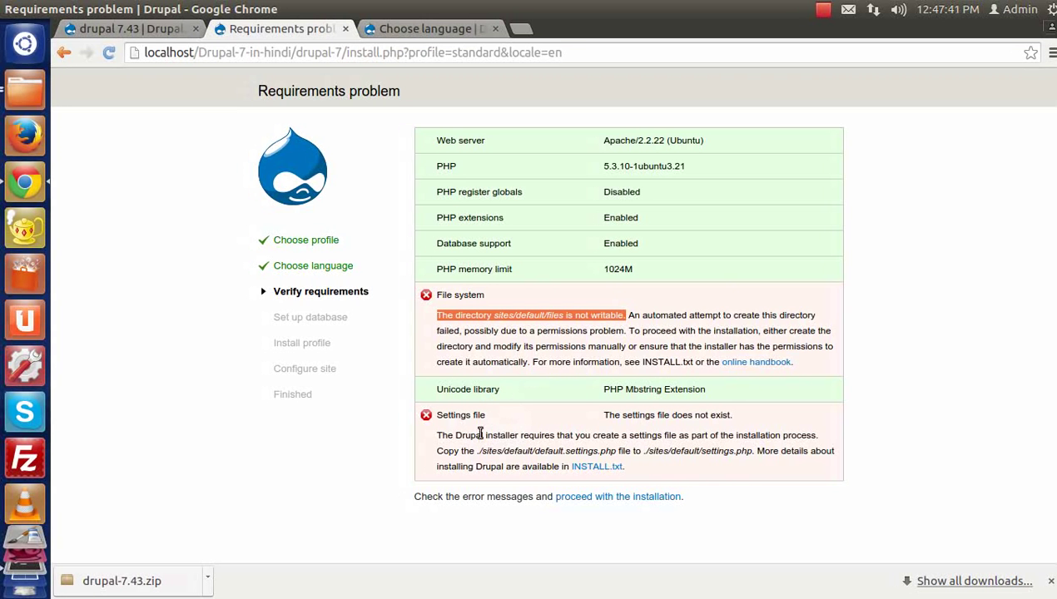
{"action": "left_click_drag", "start_coordinate": [480, 450], "coordinate": [606, 450]}
{"action": "left_click", "coordinate": [573, 450]}
Step: Duplicate default.settings.php in sites/default and rename the copy to 'settings .php'
{"action": "left_click", "coordinate": [16, 90]}
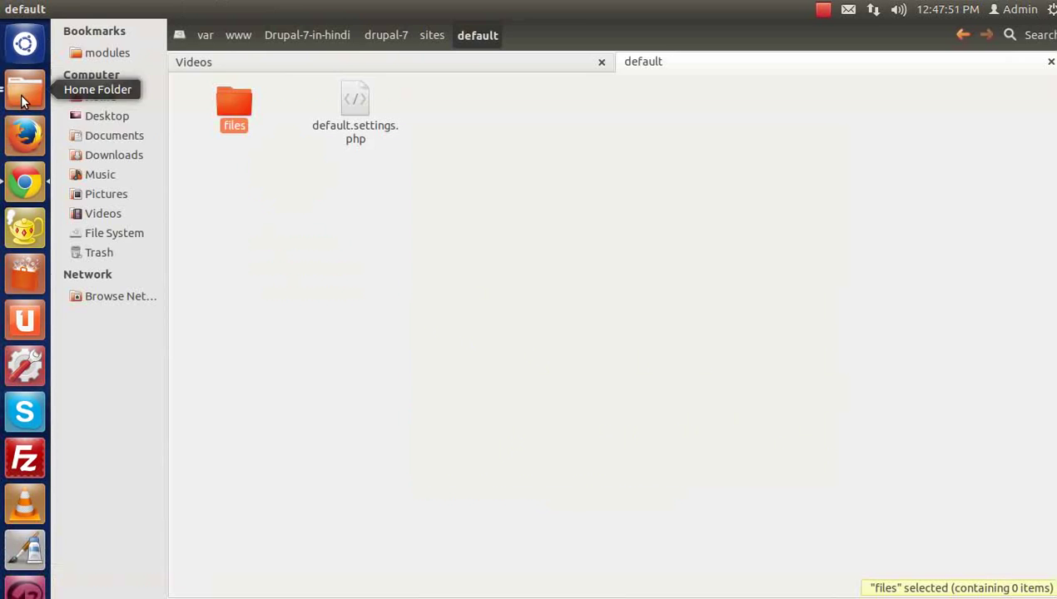
{"action": "left_click", "coordinate": [283, 175]}
{"action": "left_click", "coordinate": [357, 124]}
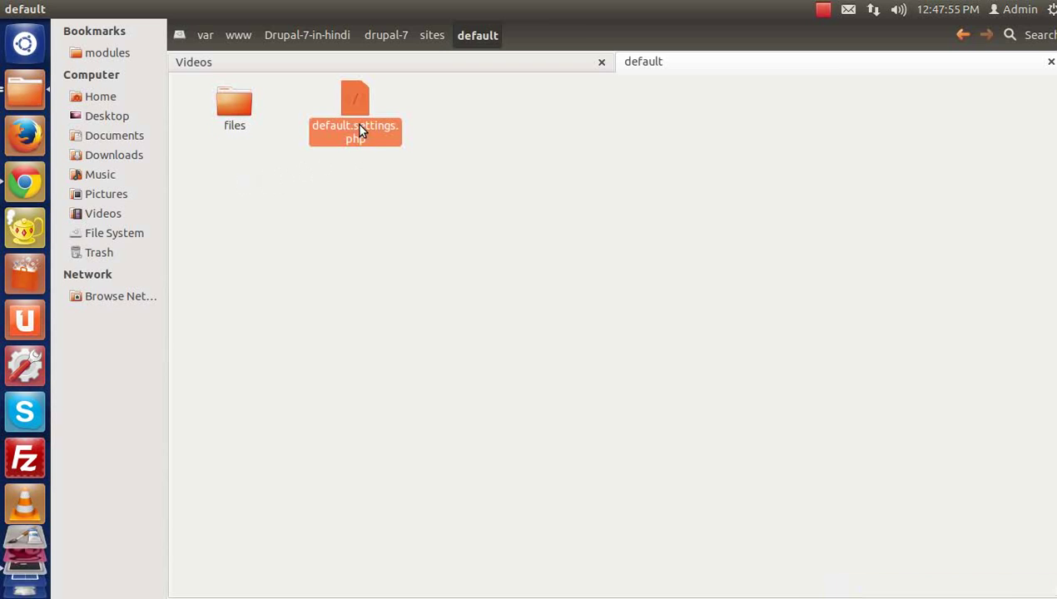
{"action": "key", "text": "ctrl+v"}
{"action": "key", "text": "F2"}
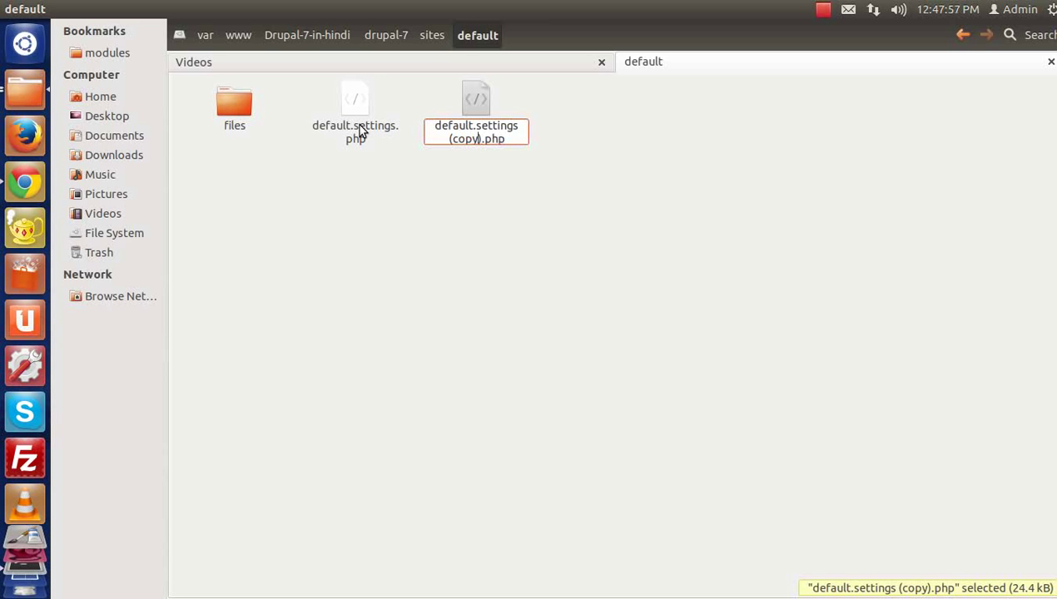
{"action": "key", "text": "BackSpace"}
{"action": "key", "text": "BackSpace"}
{"action": "key", "text": "BackSpace"}
{"action": "key", "text": "BackSpace"}
{"action": "key", "text": "BackSpace"}
{"action": "key", "text": "BackSpace"}
{"action": "key", "text": "BackSpace"}
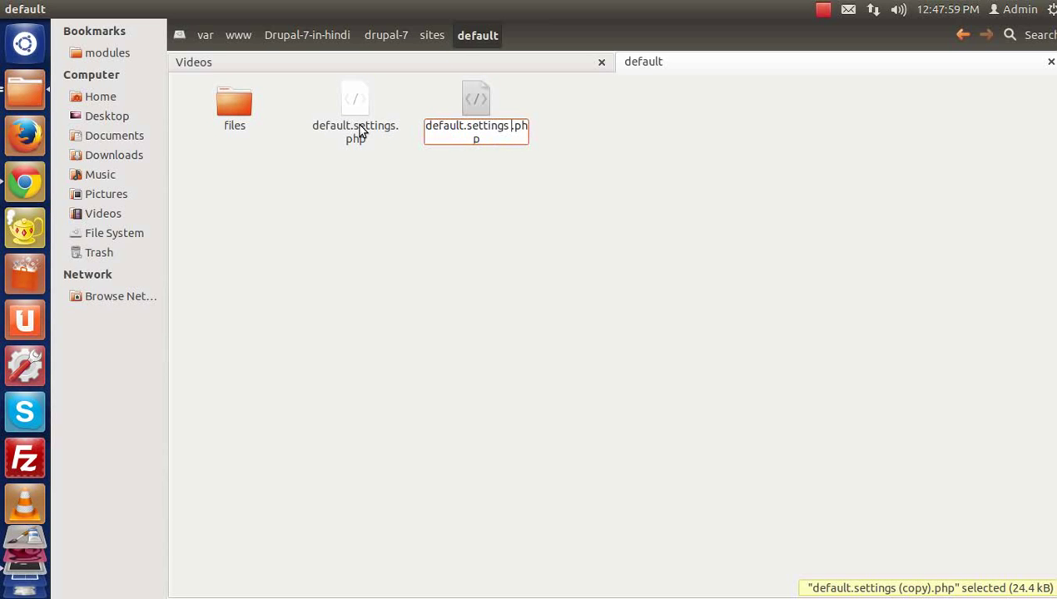
{"action": "key", "text": "Home"}
{"action": "key", "text": "Delete"}
{"action": "key", "text": "Delete"}
{"action": "key", "text": "Delete"}
{"action": "key", "text": "Delete"}
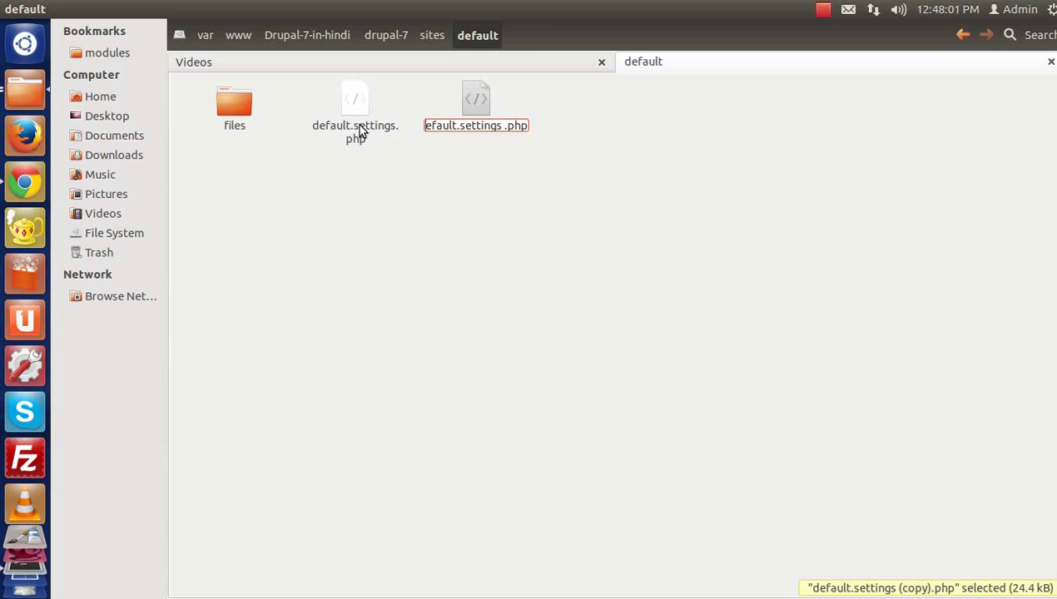
{"action": "key", "text": "Delete"}
{"action": "key", "text": "Delete"}
{"action": "key", "text": "Delete"}
{"action": "key", "text": "Delete"}
{"action": "key", "text": "Return"}
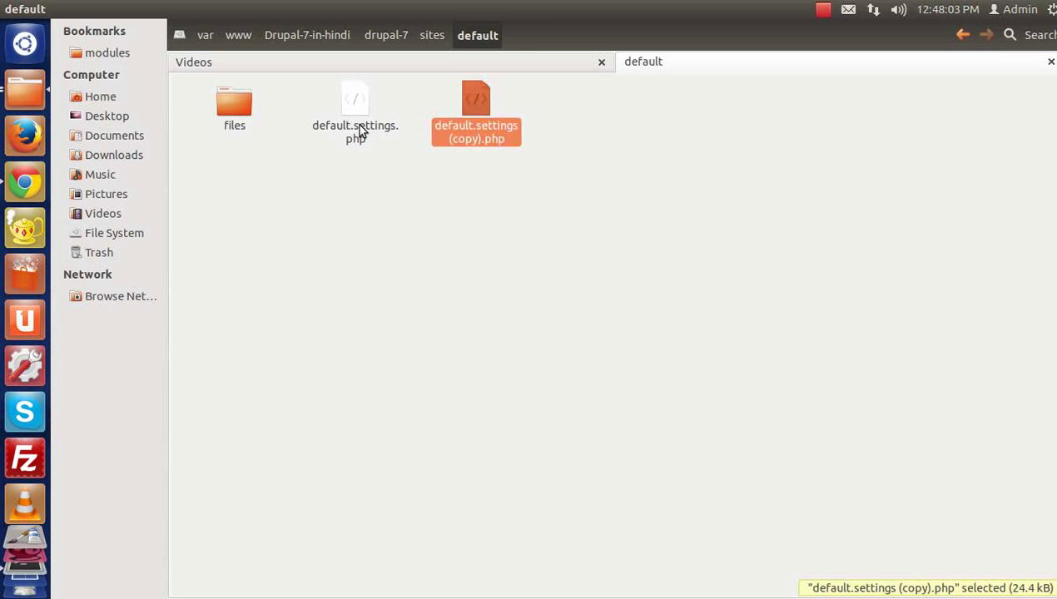
{"action": "key", "text": "alt+Tab"}
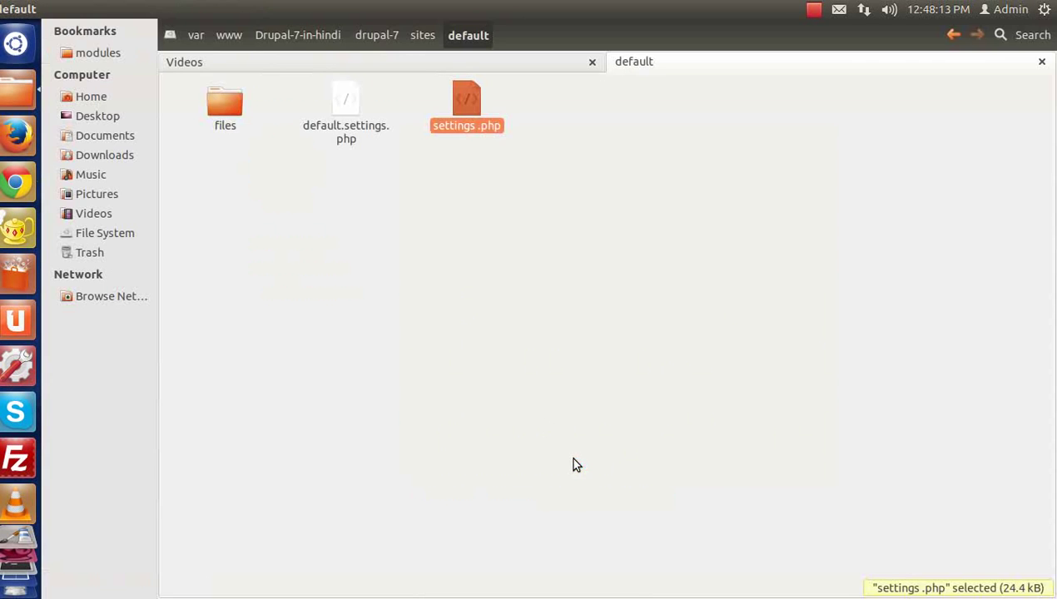
Step: Correct the copy's name to settings.php and reload the installer's requirements check
{"action": "key", "text": "F2"}
{"action": "key", "text": "Right"}
{"action": "key", "text": "BackSpace"}
{"action": "key", "text": "Return"}
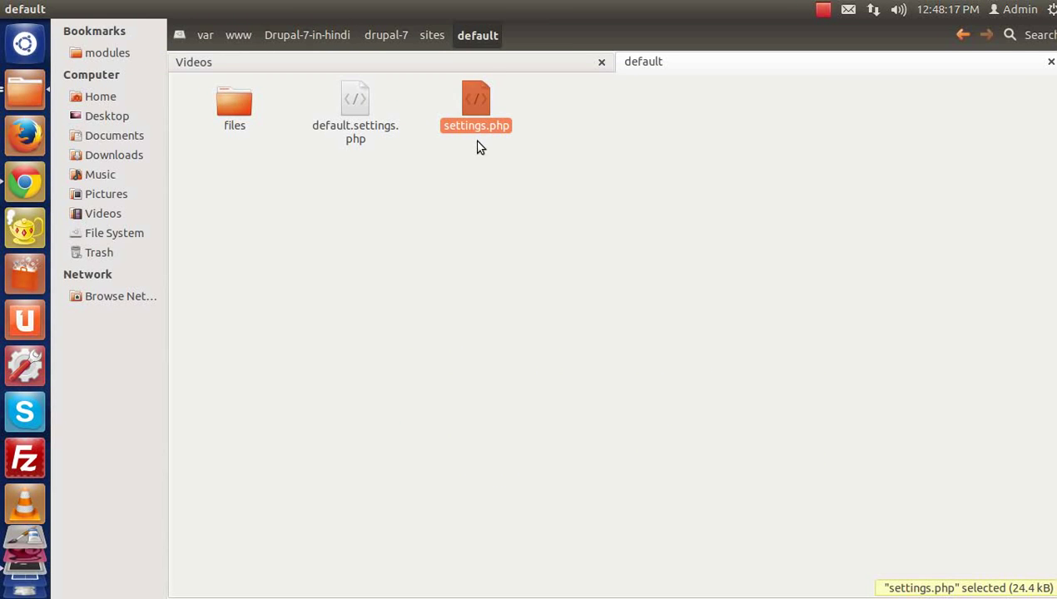
{"action": "key", "text": "alt+Tab"}
{"action": "key", "text": "F5"}
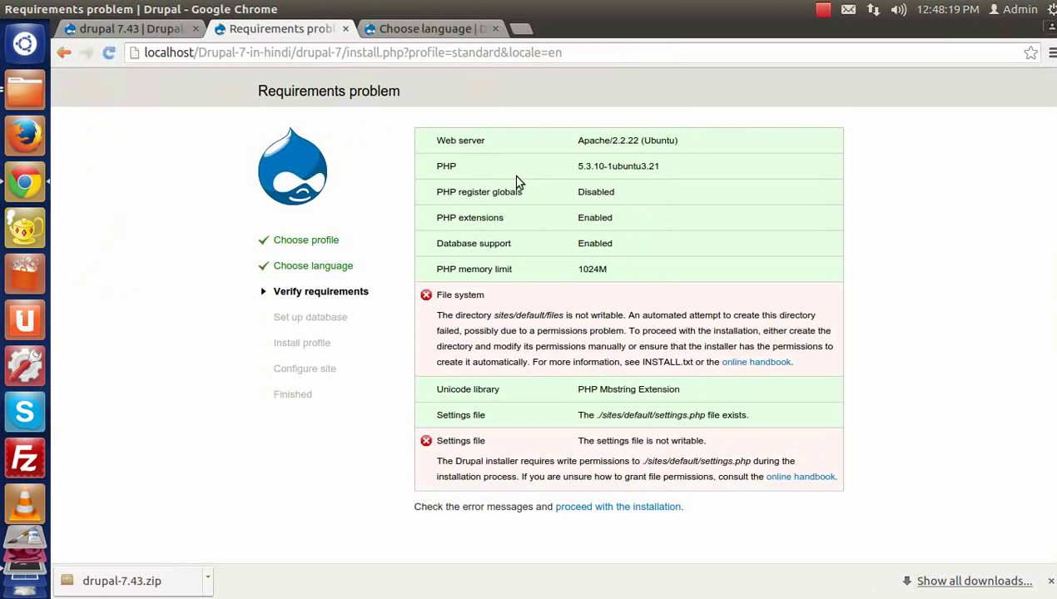
{"action": "left_click_drag", "start_coordinate": [577, 440], "coordinate": [712, 444]}
{"action": "key", "text": "alt+Tab"}
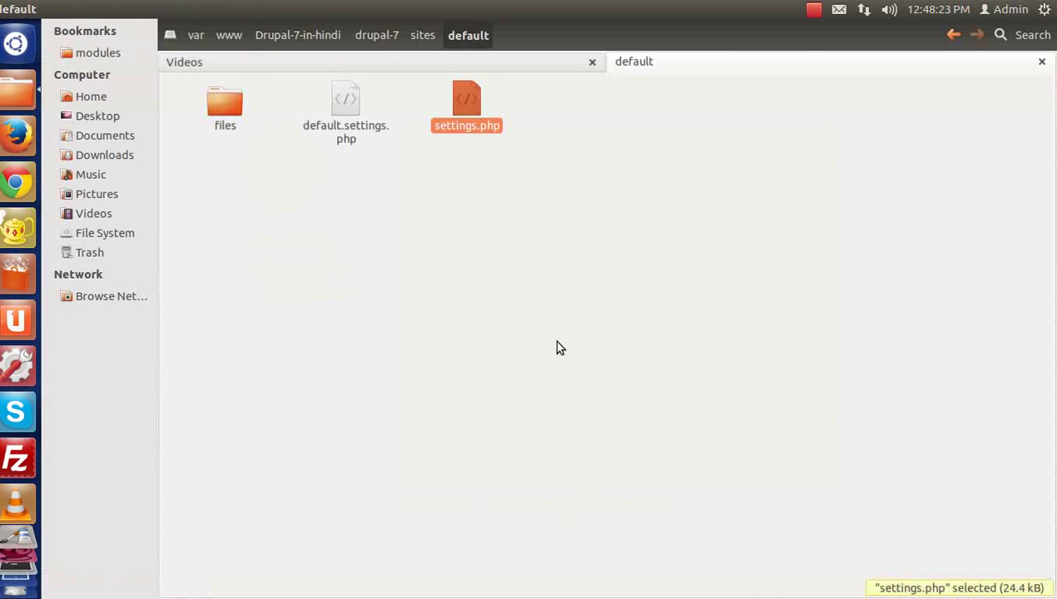
Step: Open a terminal and change into the /var/www/Drupal-7-in-hindi directory
{"action": "key", "text": "ctrl+alt+t"}
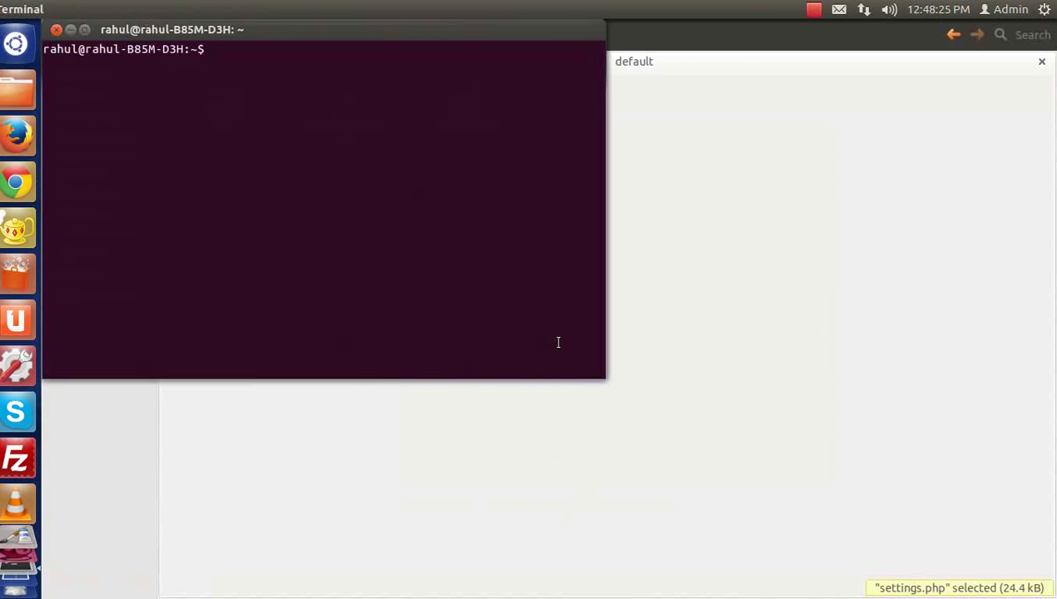
{"action": "type", "text": "cd .."}
{"action": "key", "text": "Return"}
{"action": "type", "text": "cd .."}
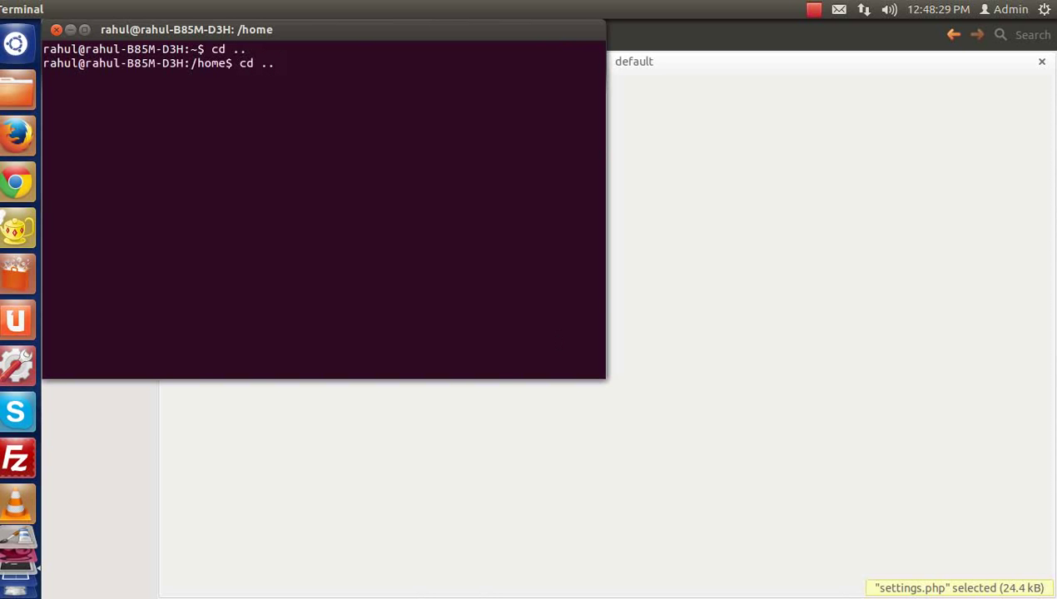
{"action": "key", "text": "Return"}
{"action": "type", "text": "cd var/www/dru"}
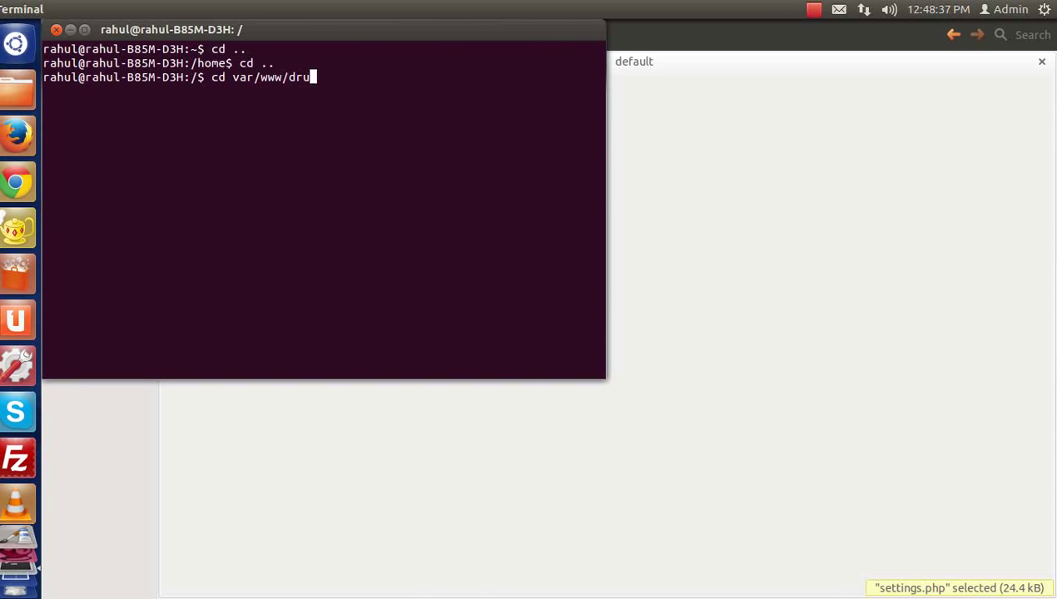
{"action": "key", "text": "BackSpace"}
{"action": "key", "text": "BackSpace"}
{"action": "key", "text": "BackSpace"}
{"action": "type", "text": "Dru"}
{"action": "key", "text": "Tab"}
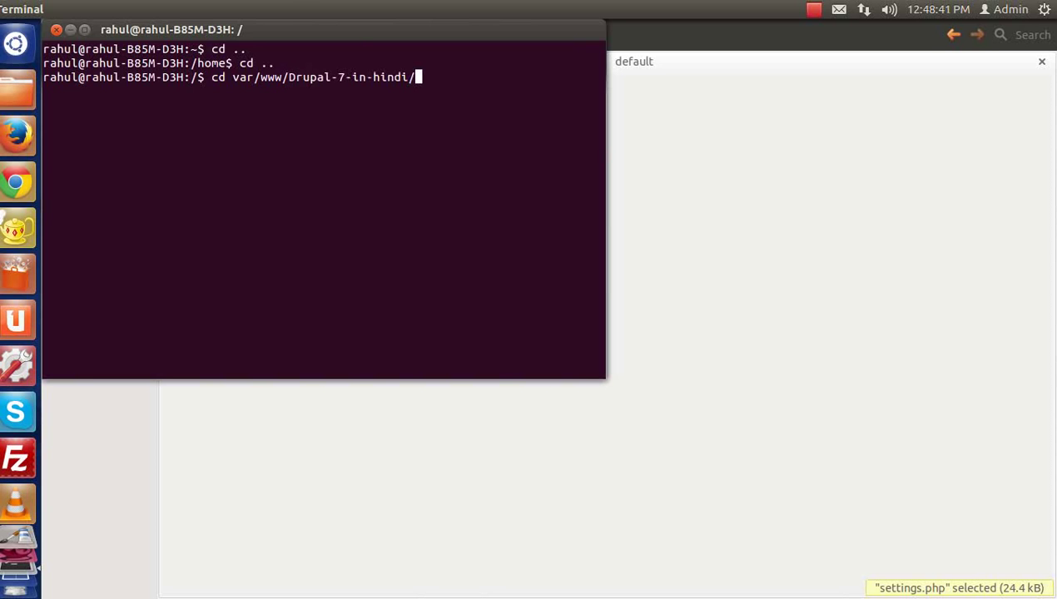
{"action": "key", "text": "Return"}
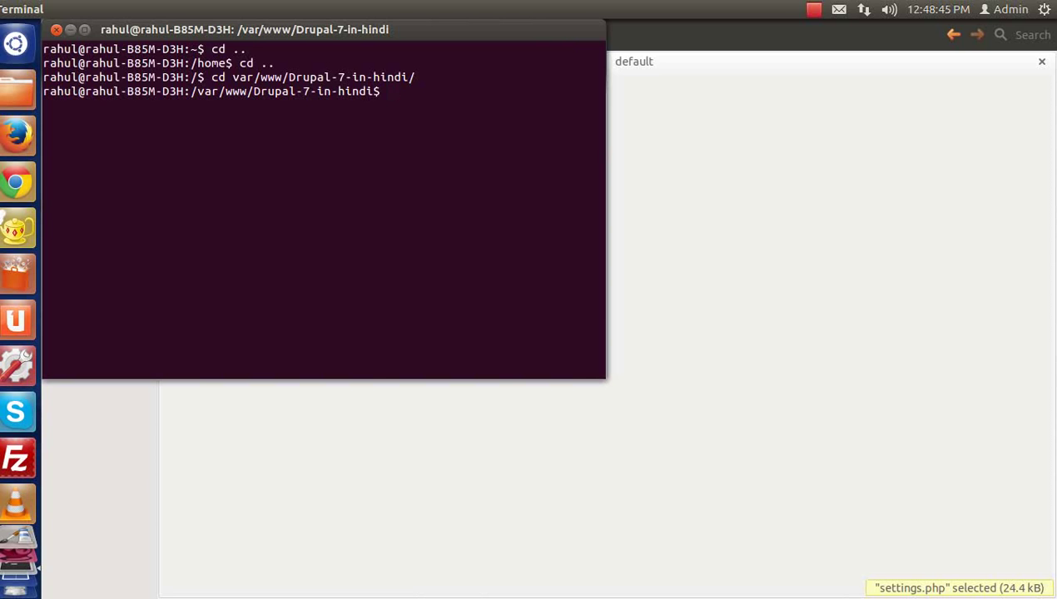
Step: Run sudo chmod 0777 -Rf drupal-7 and authorise it with the administrator password
{"action": "type", "text": "sudo chmod "}
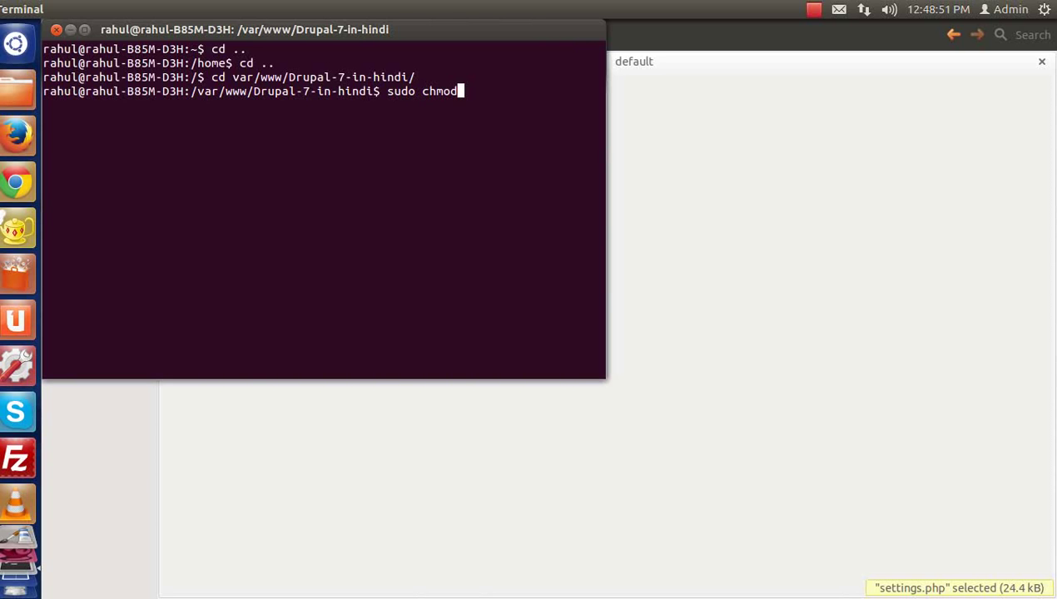
{"action": "type", "text": "0777 -Rf"}
{"action": "left_click_drag", "start_coordinate": [409, 37], "coordinate": [574, 182]}
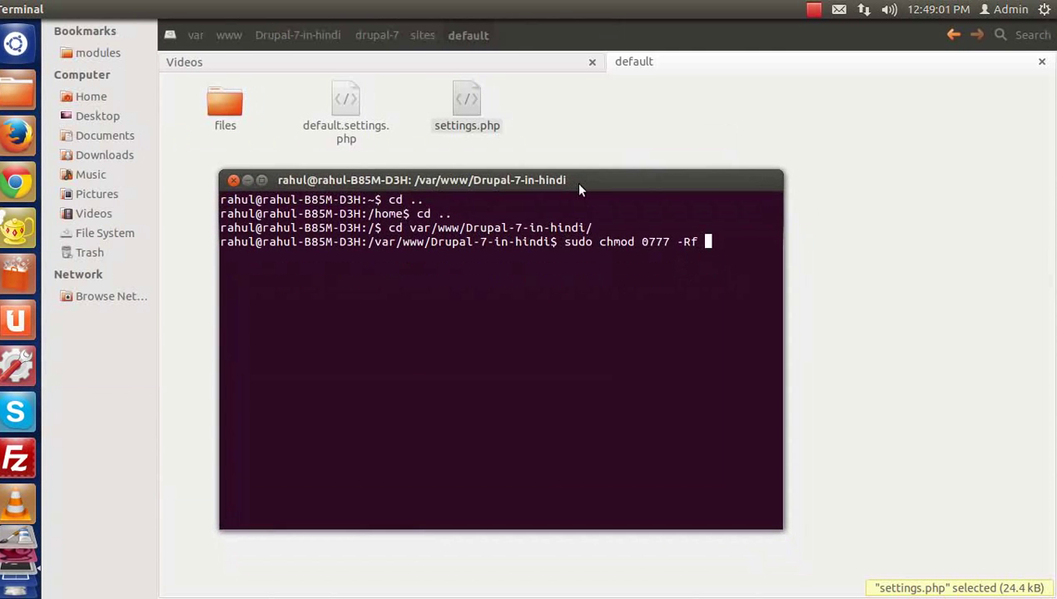
{"action": "type", "text": "drupal-7"}
{"action": "key", "text": "Return"}
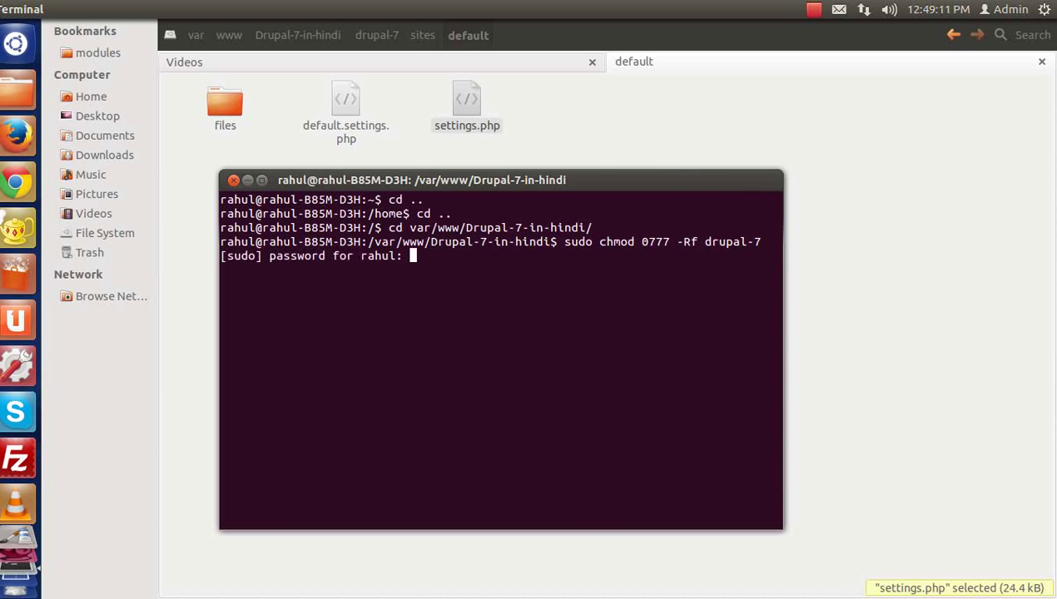
{"action": "key", "text": "Return"}
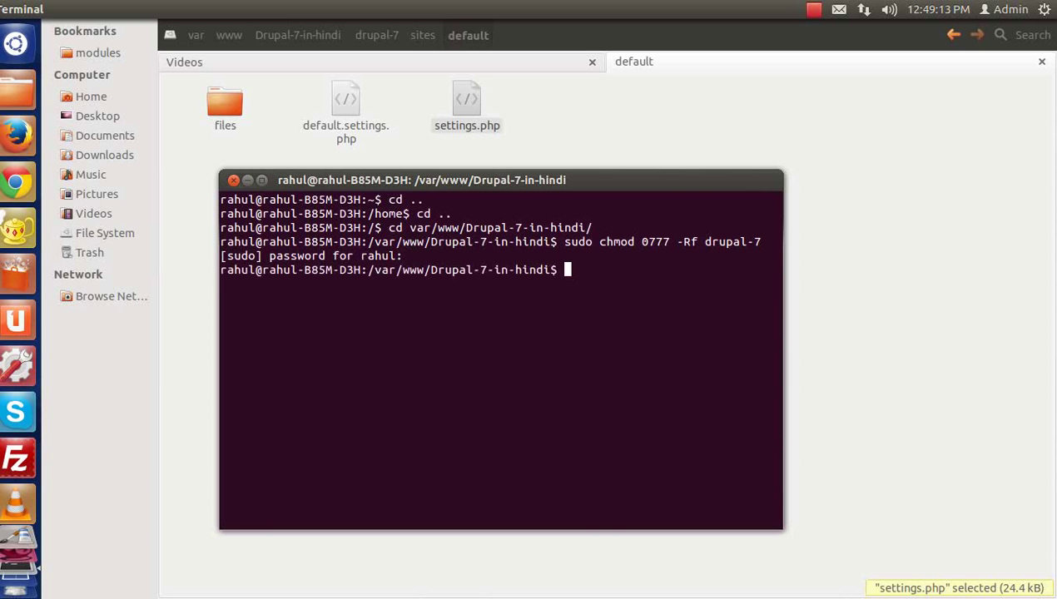
Step: Reload the installer in Chrome to reach Database configuration, then open a new browser tab
{"action": "left_click", "coordinate": [15, 182]}
{"action": "key", "text": "F5"}
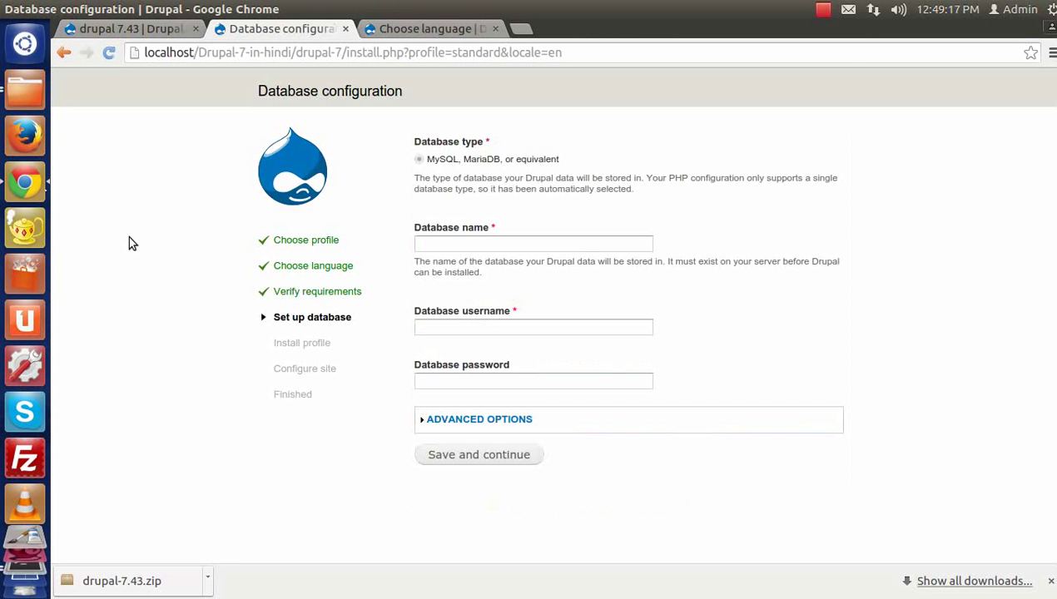
{"action": "left_click", "coordinate": [461, 248]}
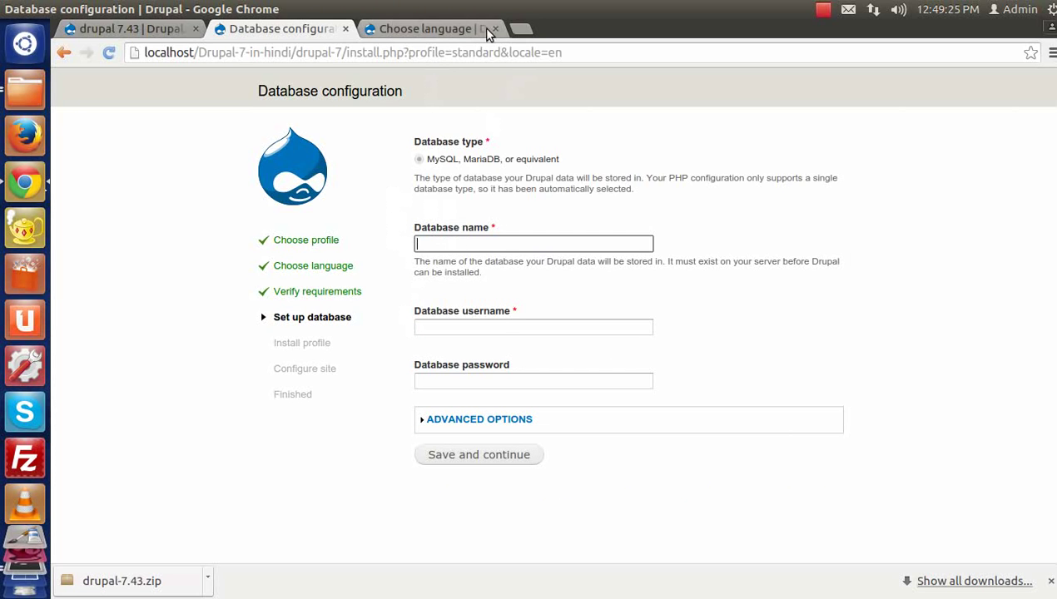
{"action": "left_click", "coordinate": [520, 29]}
Step: Load localhost/phpmyadmin and log in as root with the account password
{"action": "type", "text": "lo"}
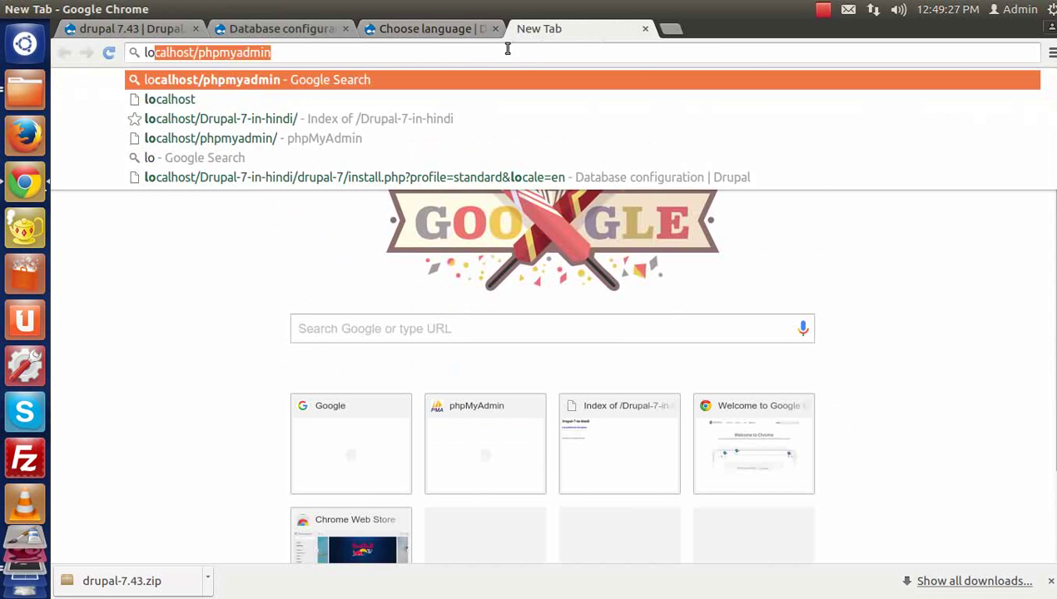
{"action": "type", "text": "cal"}
{"action": "key", "text": "Down"}
{"action": "type", "text": "/"}
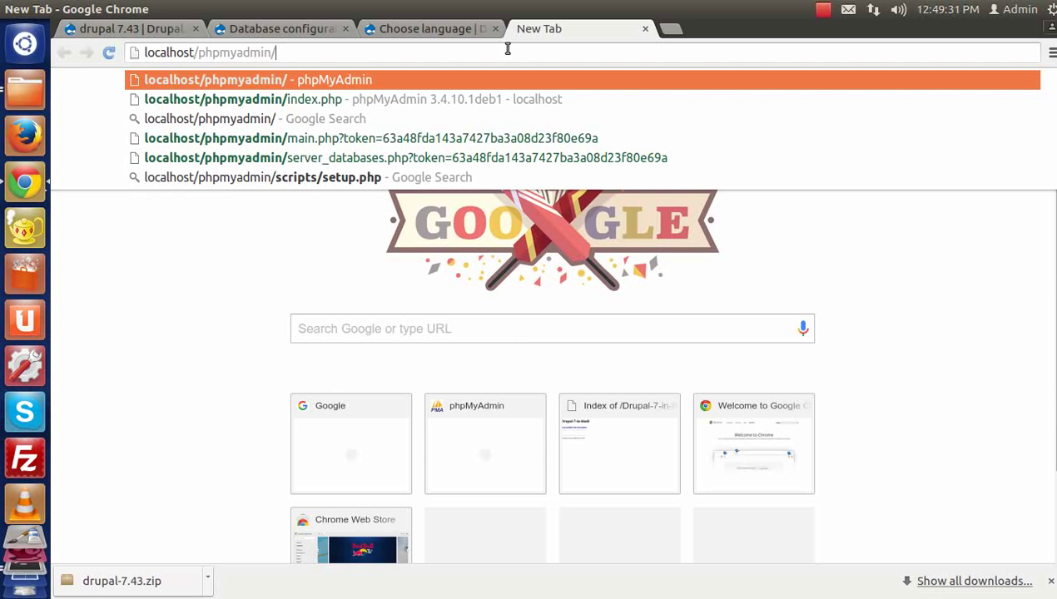
{"action": "key", "text": "Return"}
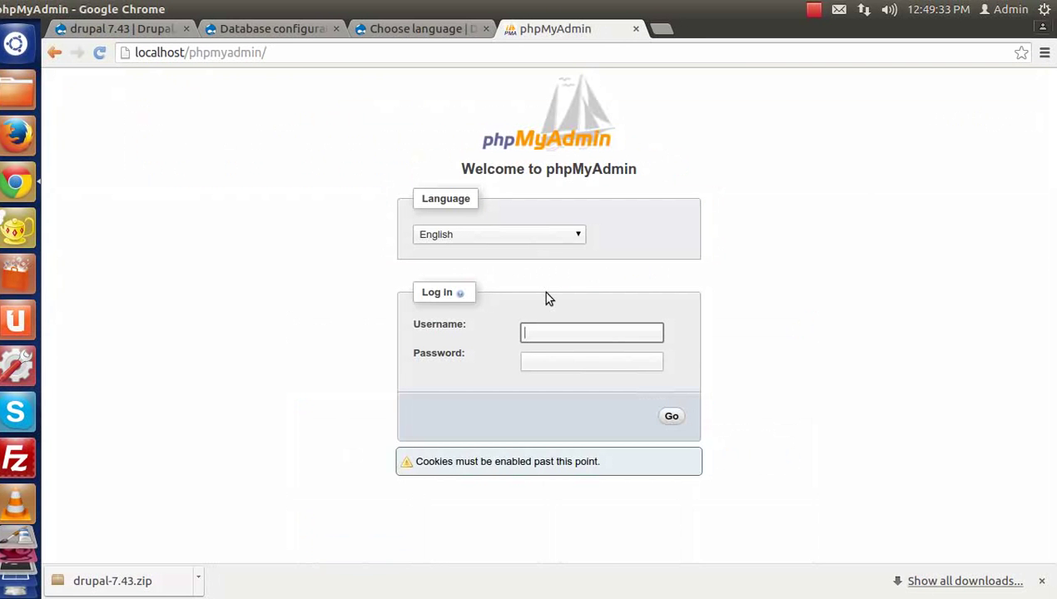
{"action": "type", "text": "root"}
{"action": "key", "text": "Down"}
{"action": "key", "text": "Tab"}
{"action": "type", "text": "root"}
{"action": "key", "text": "Return"}
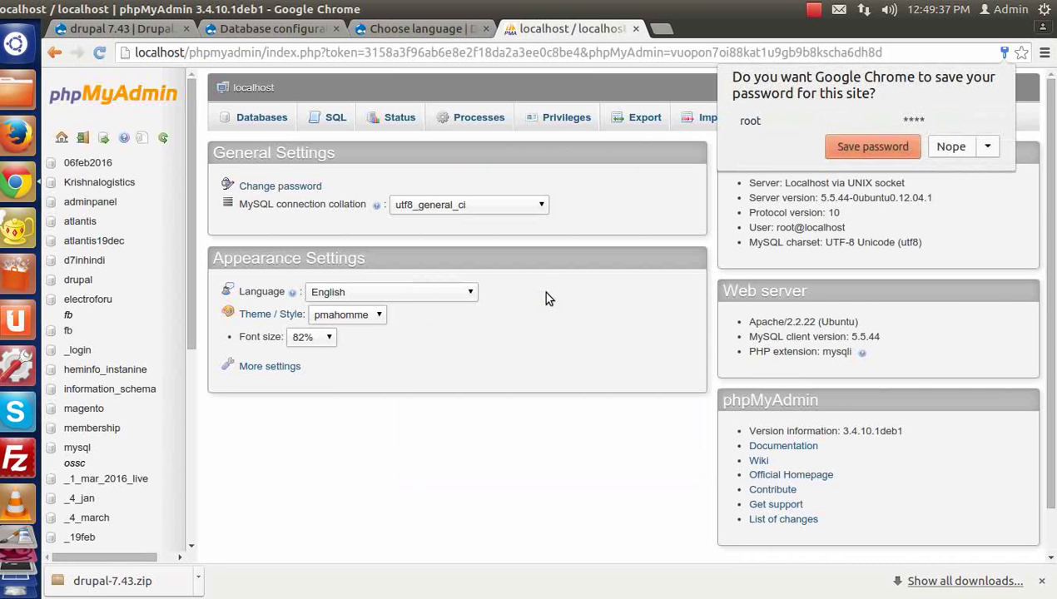
{"action": "left_click", "coordinate": [951, 146]}
Step: Create a new database named drupal7-hi and return to the Drupal installer tab
{"action": "left_click", "coordinate": [252, 117]}
{"action": "left_click", "coordinate": [287, 232]}
{"action": "type", "text": "drupal7"}
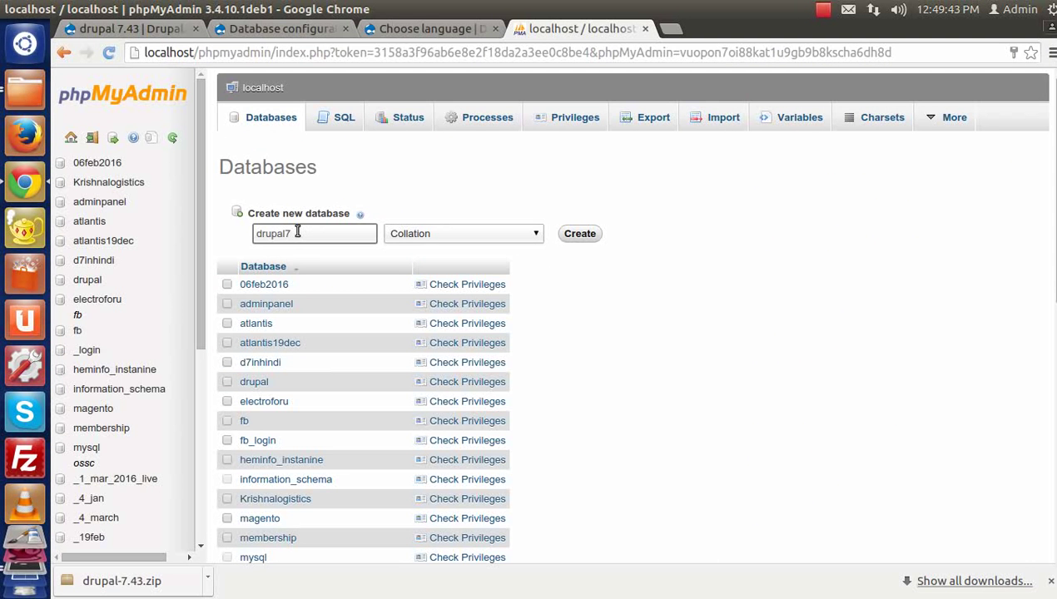
{"action": "type", "text": "-"}
{"action": "key", "text": "ctrl+a"}
{"action": "type", "text": "in"}
{"action": "left_click", "coordinate": [311, 236]}
{"action": "key", "text": "BackSpace"}
{"action": "type", "text": "h"}
{"action": "triple_click", "coordinate": [311, 237]}
{"action": "key", "text": "ctrl+c"}
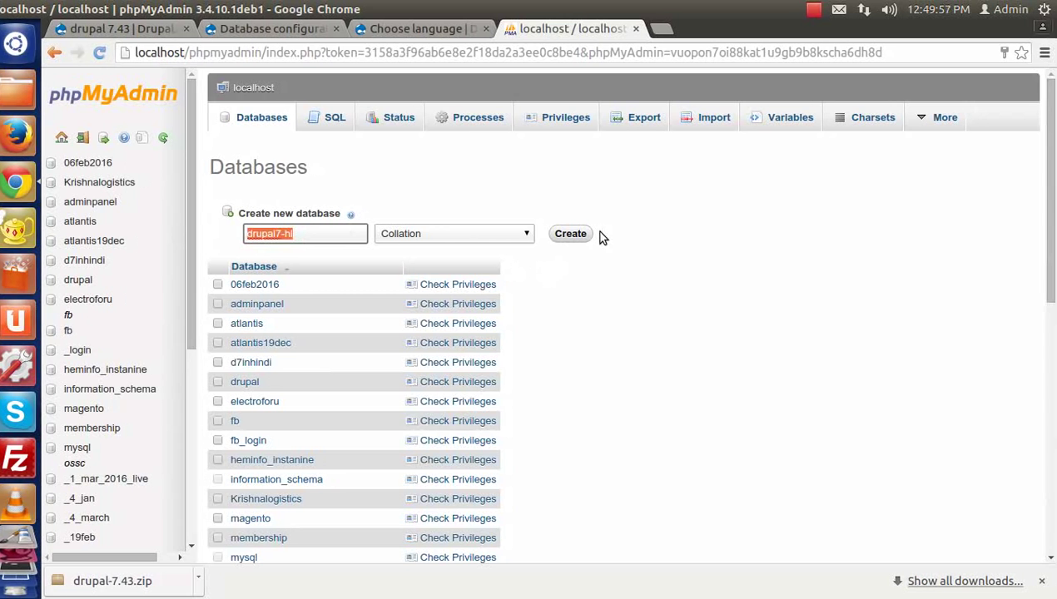
{"action": "left_click", "coordinate": [570, 233]}
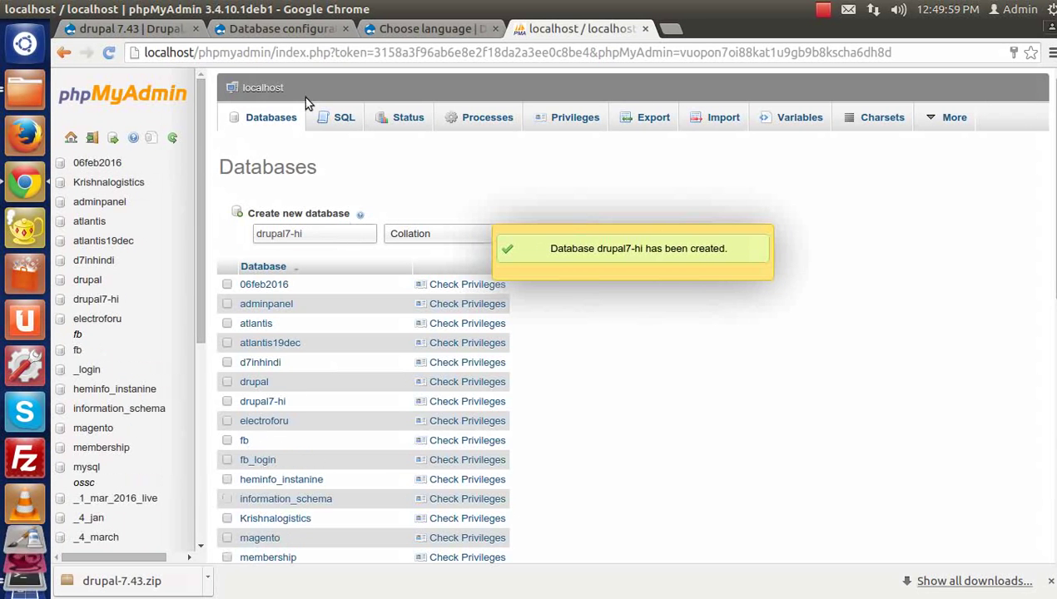
{"action": "left_click", "coordinate": [428, 29]}
{"action": "left_click", "coordinate": [316, 31]}
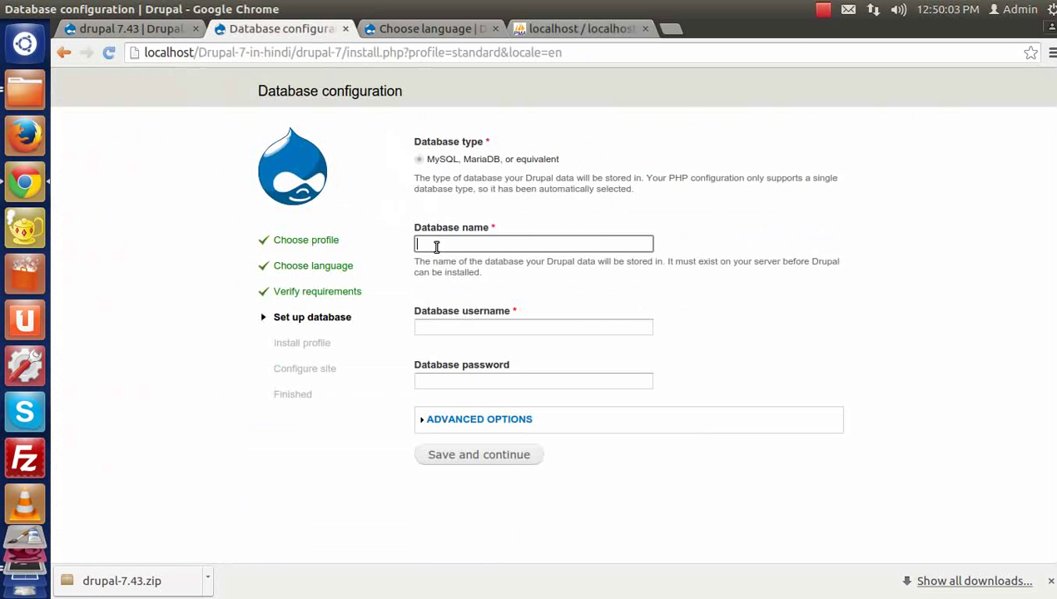
Step: Enter database name drupal7-hi, username root and the database password, then expand Advanced options
{"action": "key", "text": "ctrl+v"}
{"action": "key", "text": "Tab"}
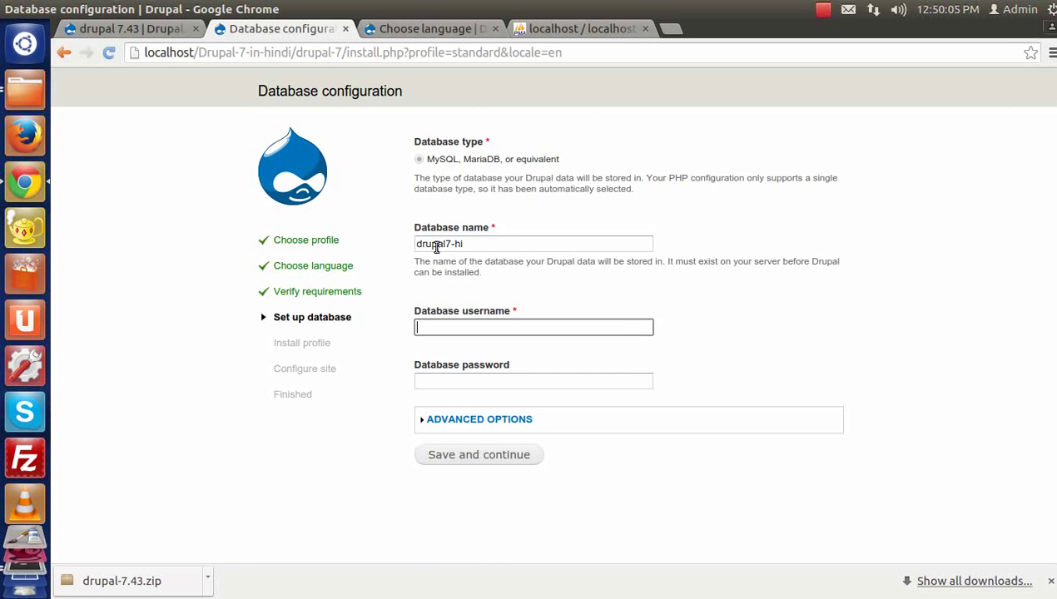
{"action": "type", "text": "root"}
{"action": "key", "text": "Tab"}
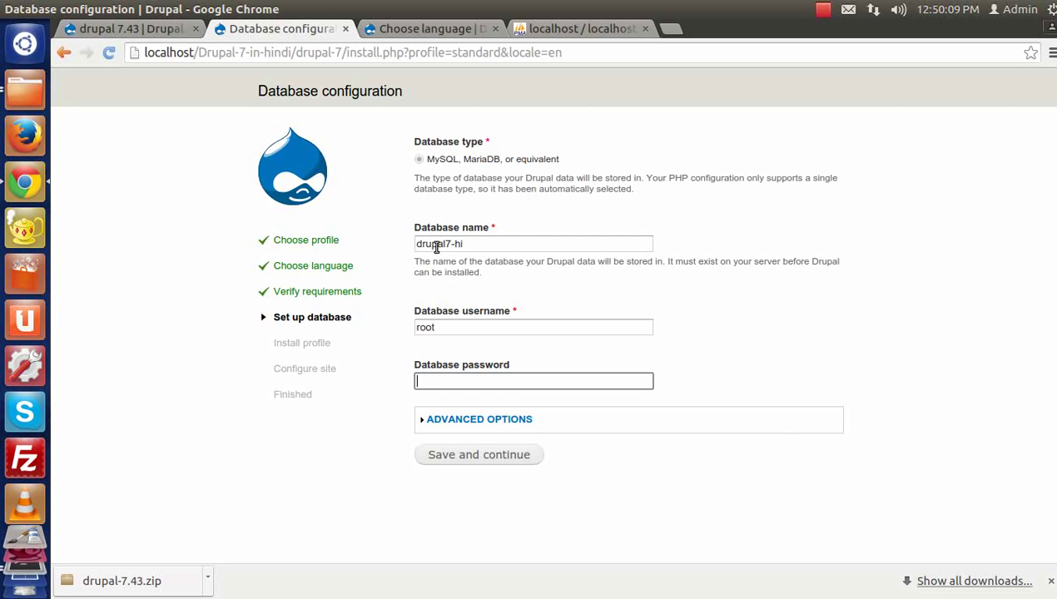
{"action": "key", "text": "BackSpace"}
{"action": "key", "text": "BackSpace"}
{"action": "key", "text": "BackSpace"}
{"action": "key", "text": "BackSpace"}
{"action": "left_click", "coordinate": [442, 419]}
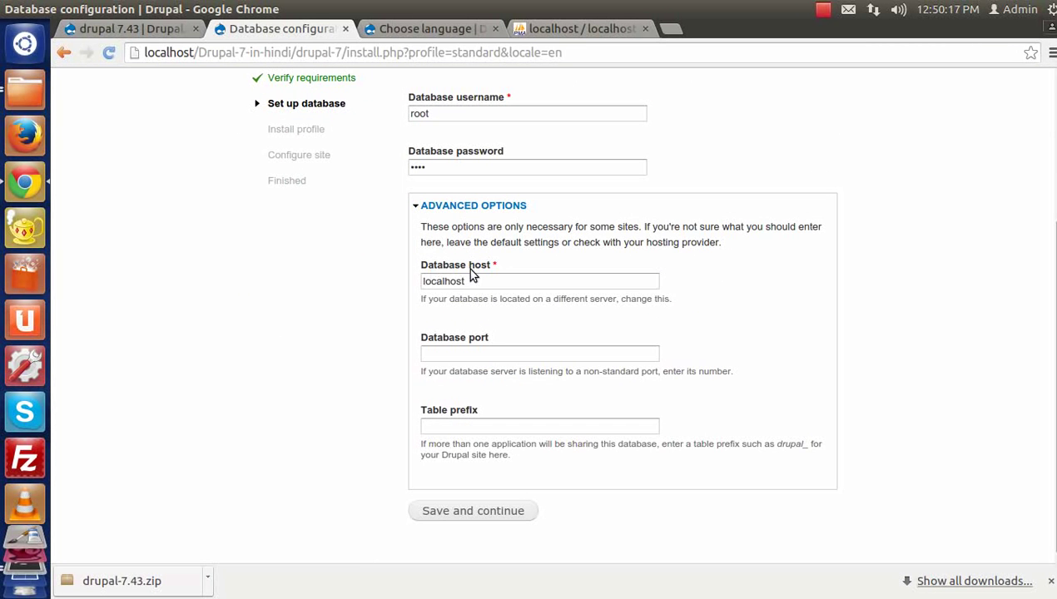
Step: Keep host localhost, try and remove a sample abc_tablename prefix, then collapse Advanced options
{"action": "left_click_drag", "start_coordinate": [483, 280], "coordinate": [419, 281]}
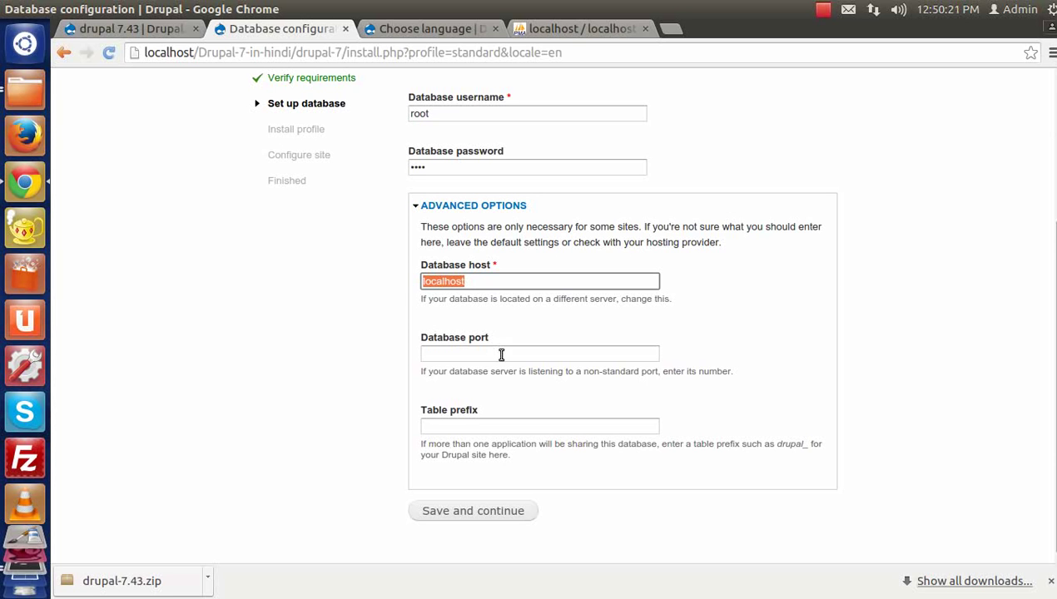
{"action": "left_click", "coordinate": [445, 426]}
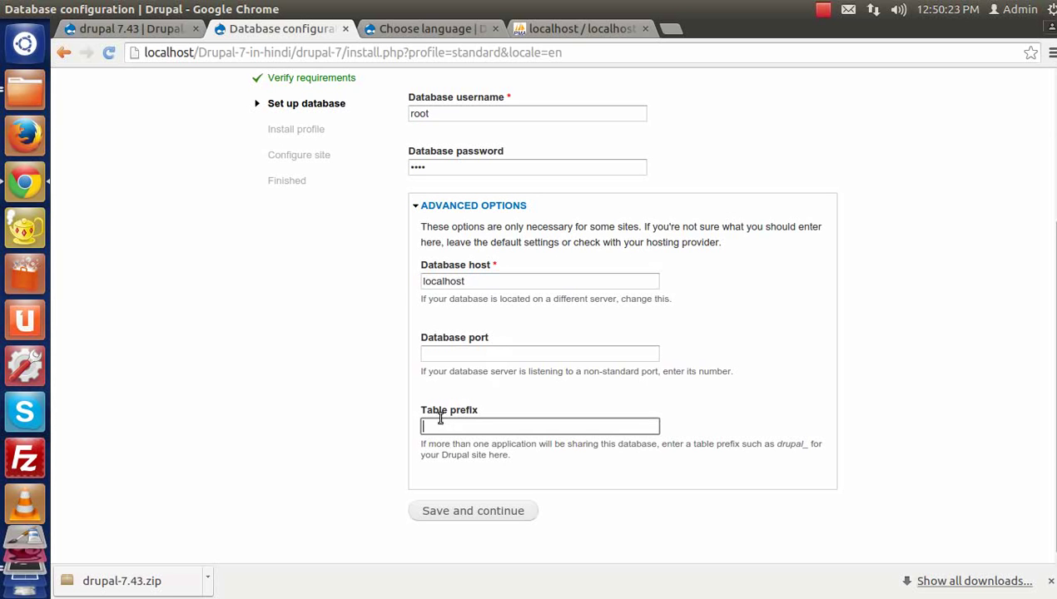
{"action": "left_click_drag", "start_coordinate": [422, 416], "coordinate": [480, 413]}
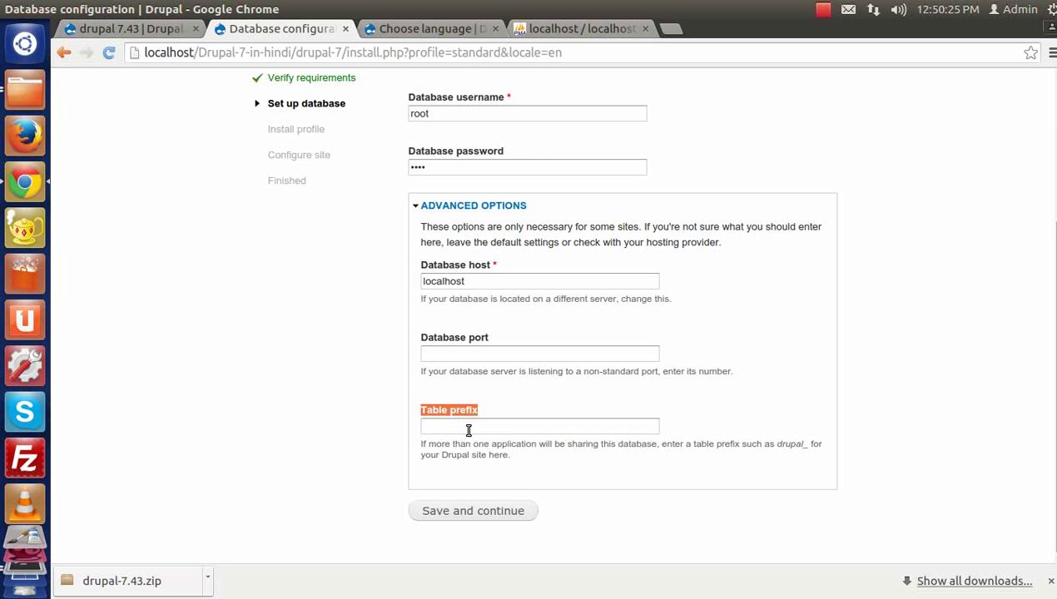
{"action": "left_click", "coordinate": [462, 427]}
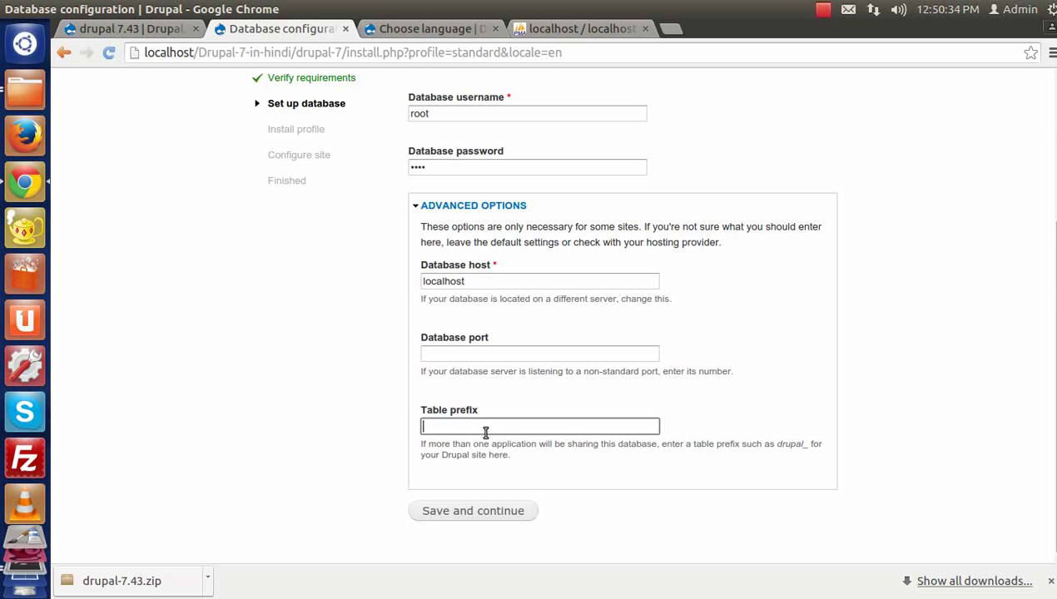
{"action": "left_click", "coordinate": [467, 426]}
{"action": "type", "text": "abc_tablename"}
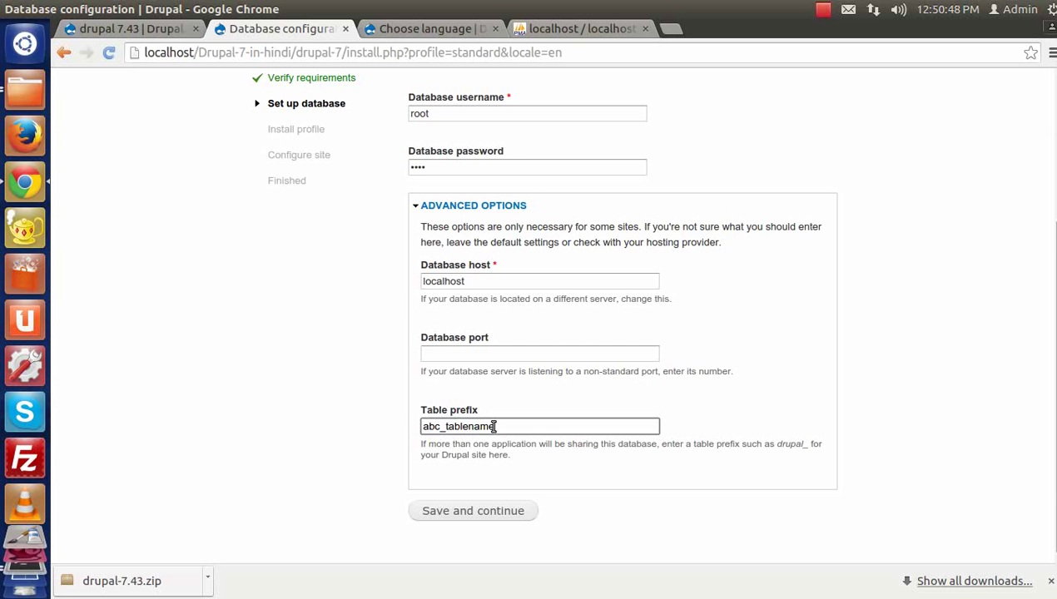
{"action": "left_click_drag", "start_coordinate": [515, 424], "coordinate": [373, 418]}
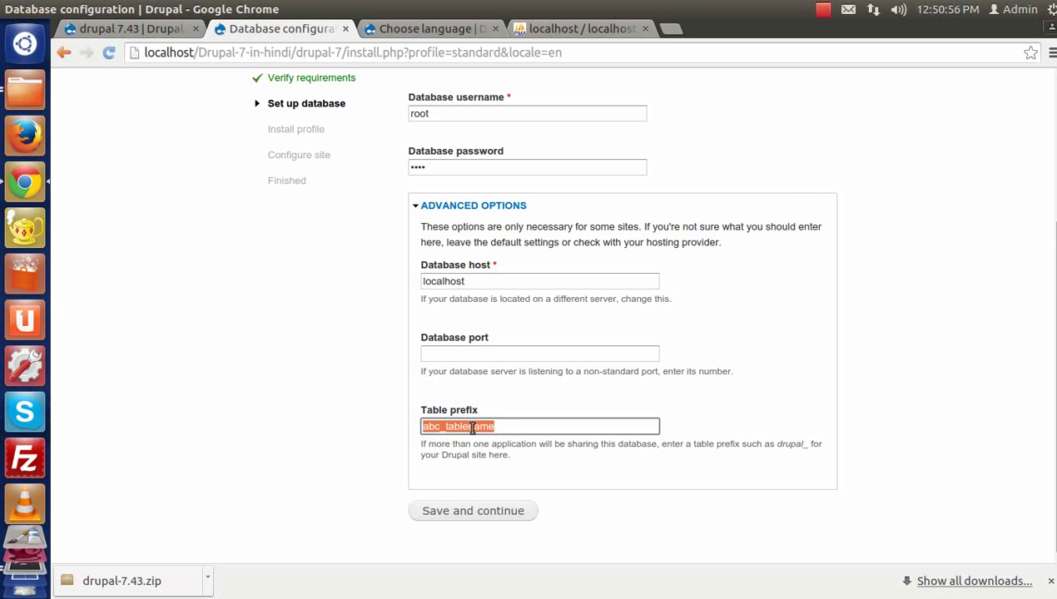
{"action": "key", "text": "BackSpace"}
{"action": "left_click", "coordinate": [436, 205]}
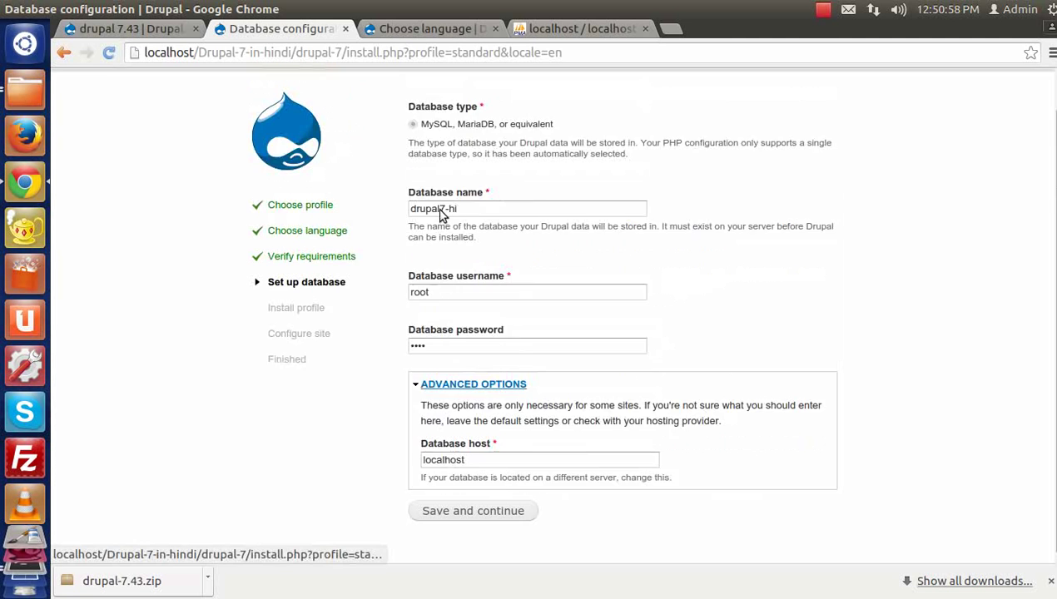
Step: Save the database settings to start installing, declining Chrome's offer to save the password
{"action": "left_click", "coordinate": [467, 453]}
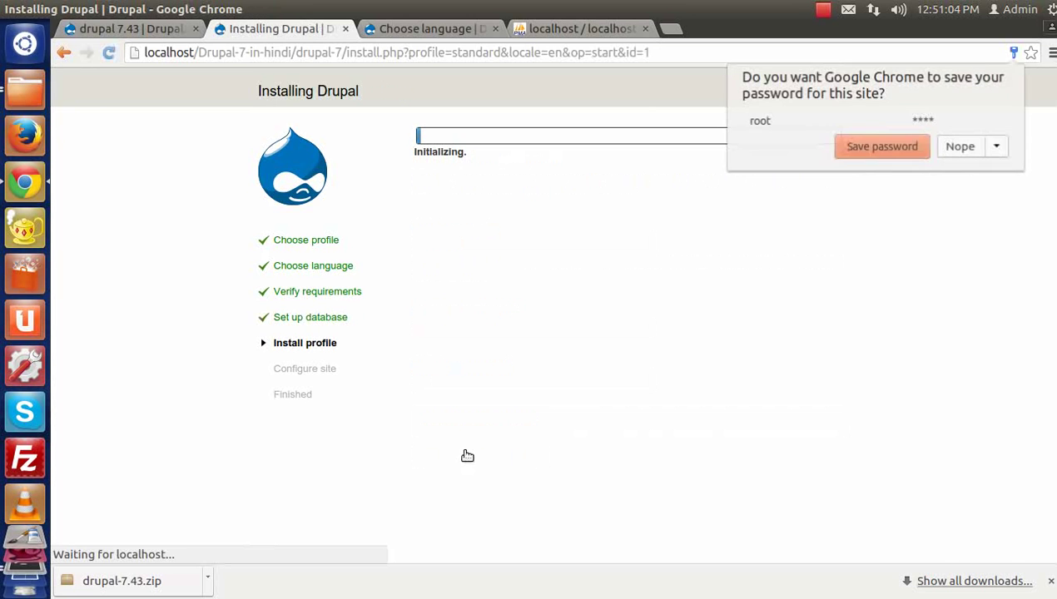
{"action": "left_click", "coordinate": [947, 150]}
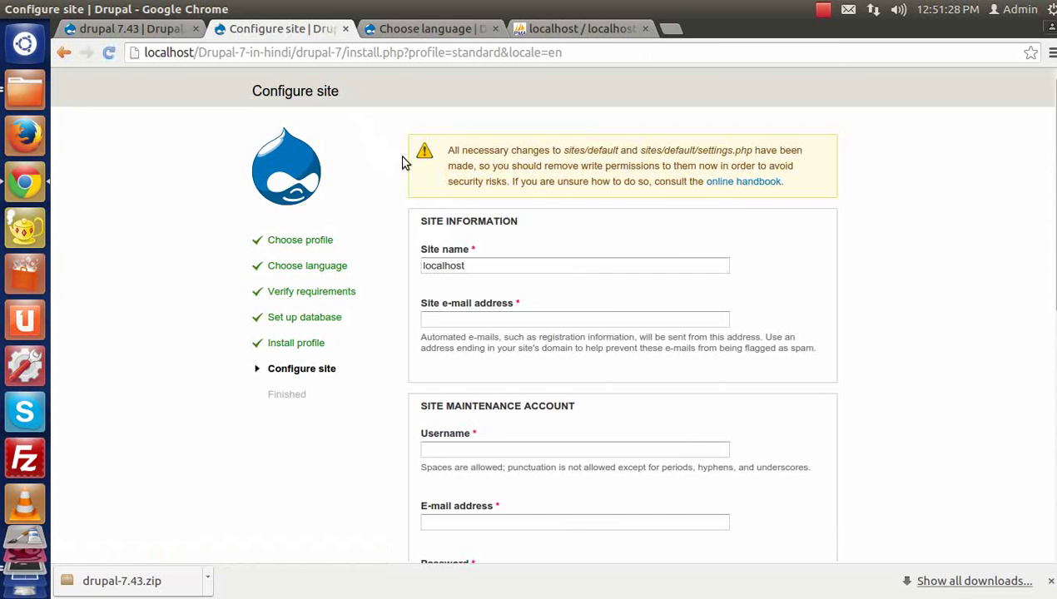
Step: Enter the site name 'Drupal 7 in Hindi' and the site e-mail address
{"action": "left_click_drag", "start_coordinate": [424, 223], "coordinate": [597, 235]}
{"action": "left_click", "coordinate": [597, 238]}
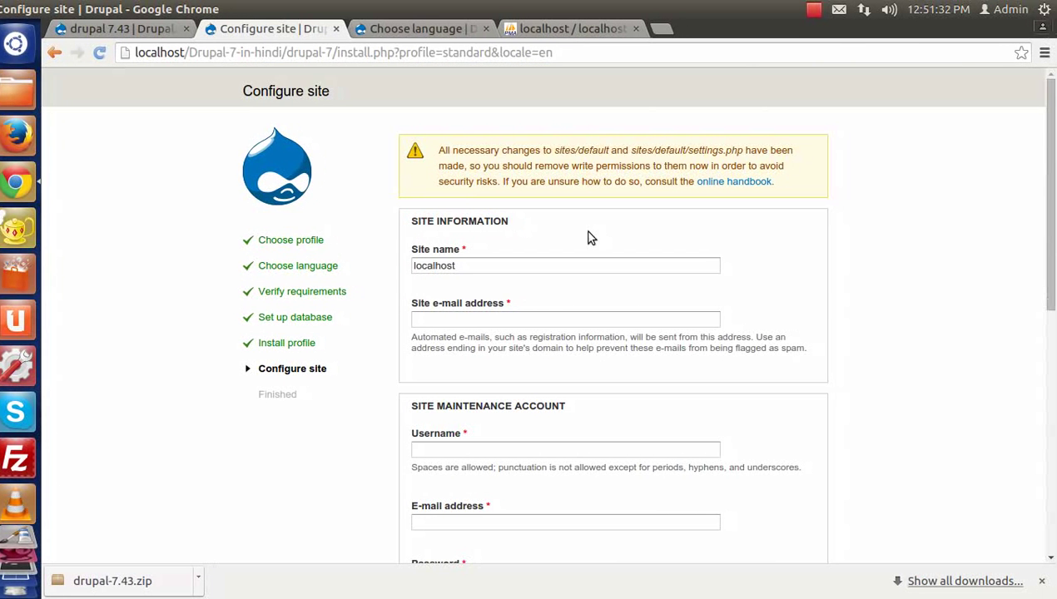
{"action": "scroll", "coordinate": [587, 237], "scroll_direction": "down", "scroll_amount": 2}
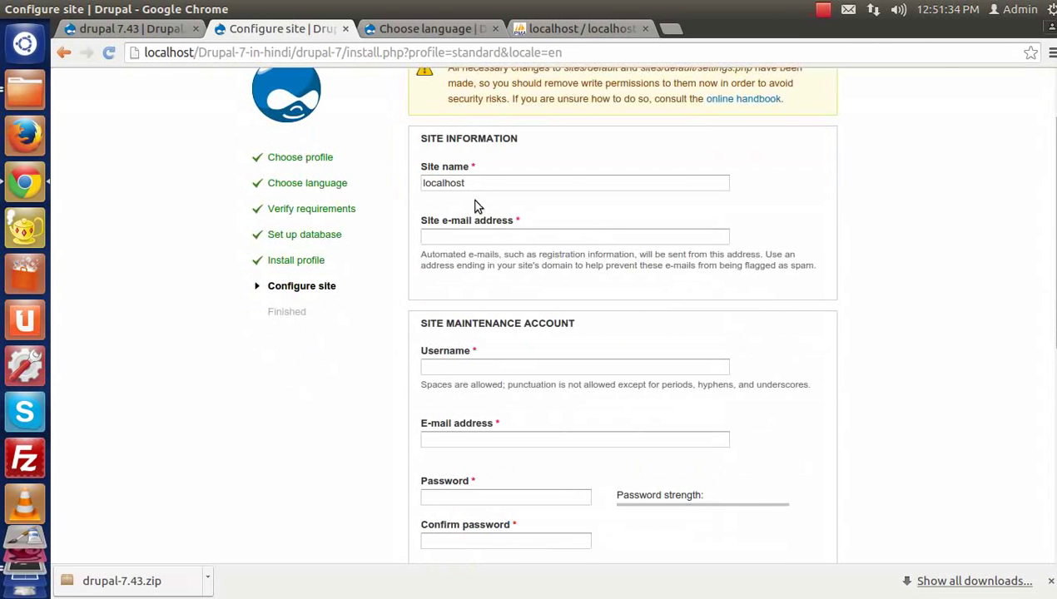
{"action": "scroll", "coordinate": [476, 200], "scroll_direction": "down", "scroll_amount": 1}
{"action": "scroll", "coordinate": [453, 207], "scroll_direction": "up", "scroll_amount": 2}
{"action": "left_click_drag", "start_coordinate": [420, 208], "coordinate": [404, 224]}
{"action": "type", "text": "Dr"}
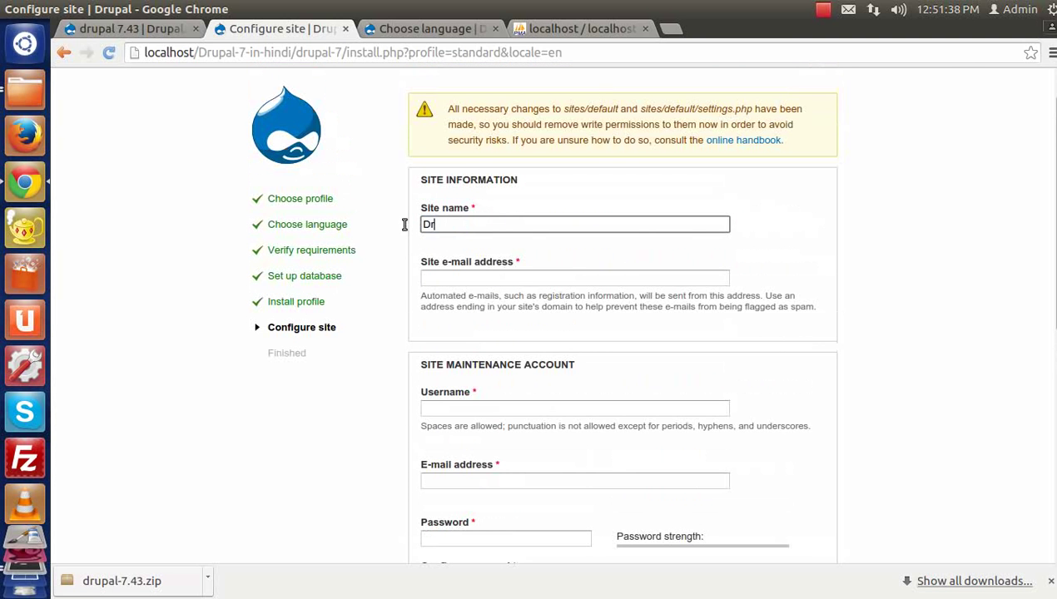
{"action": "type", "text": "upal 7"}
{"action": "type", "text": " h"}
{"action": "key", "text": "BackSpace"}
{"action": "type", "text": "in Hindi"}
{"action": "left_click", "coordinate": [467, 277]}
{"action": "scroll", "coordinate": [471, 277], "scroll_direction": "down", "scroll_amount": 2}
{"action": "type", "text": "ad"}
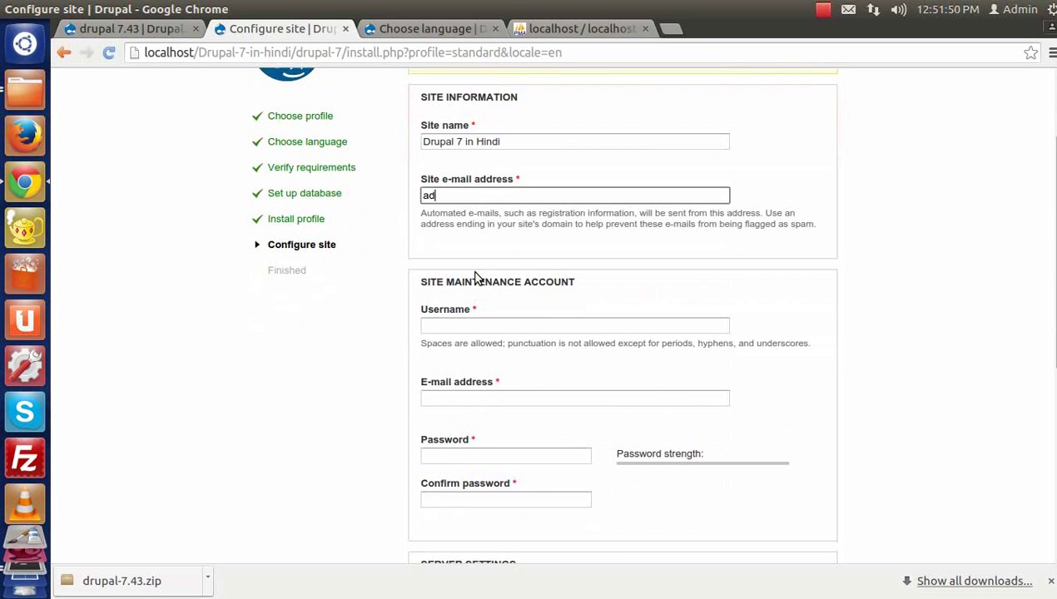
{"action": "type", "text": "min@admin.com"}
{"action": "scroll", "coordinate": [489, 277], "scroll_direction": "down", "scroll_amount": 2}
Step: Set the maintenance account username to admin and enter a matching password twice
{"action": "left_click", "coordinate": [473, 241]}
{"action": "type", "text": "admin"}
{"action": "scroll", "coordinate": [473, 242], "scroll_direction": "down", "scroll_amount": 1}
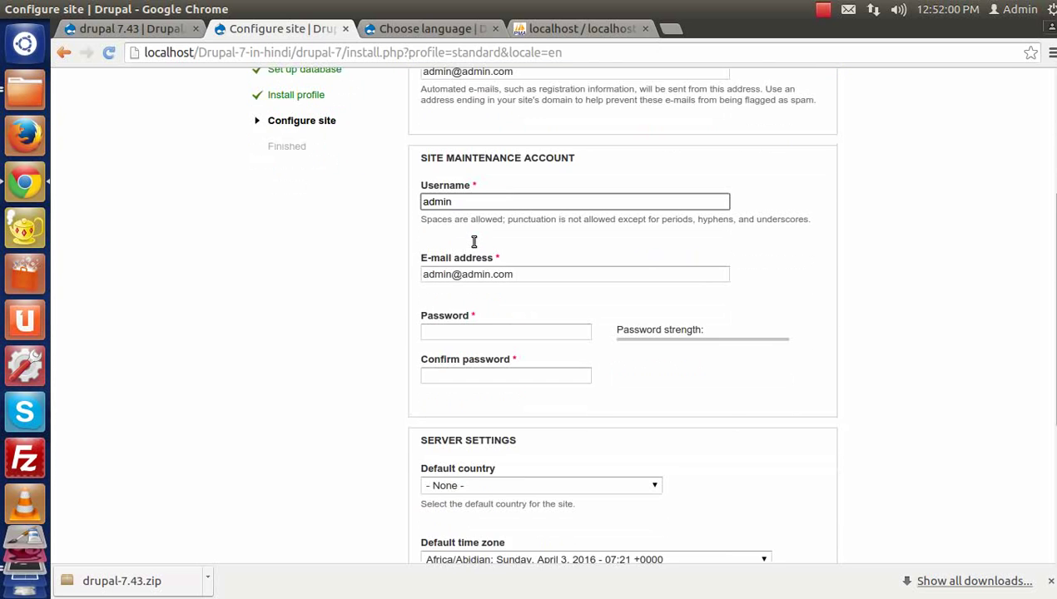
{"action": "left_click", "coordinate": [457, 332]}
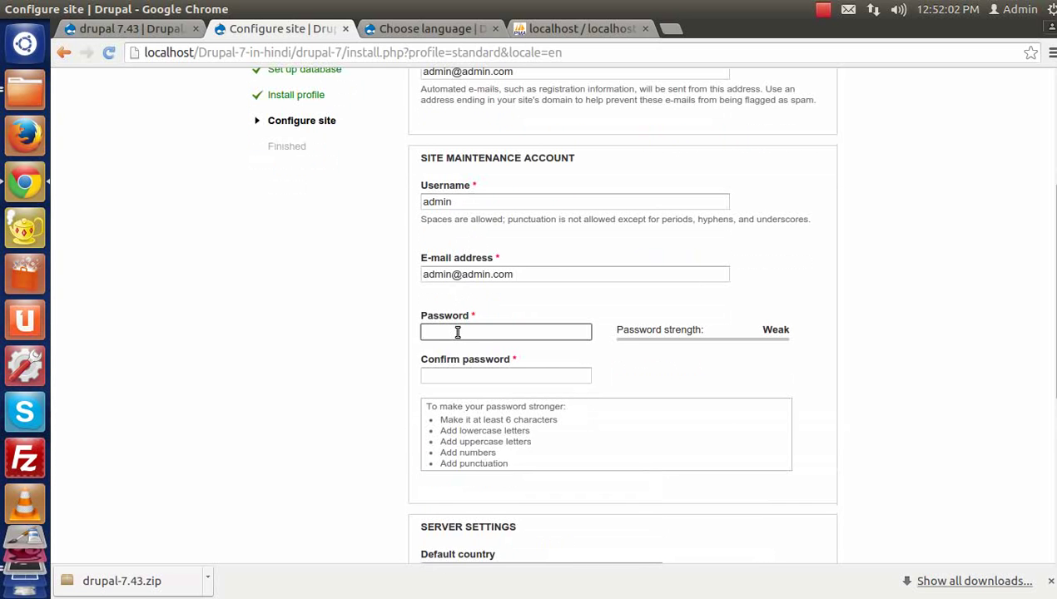
{"action": "type", "text": "admin"}
{"action": "key", "text": "Tab"}
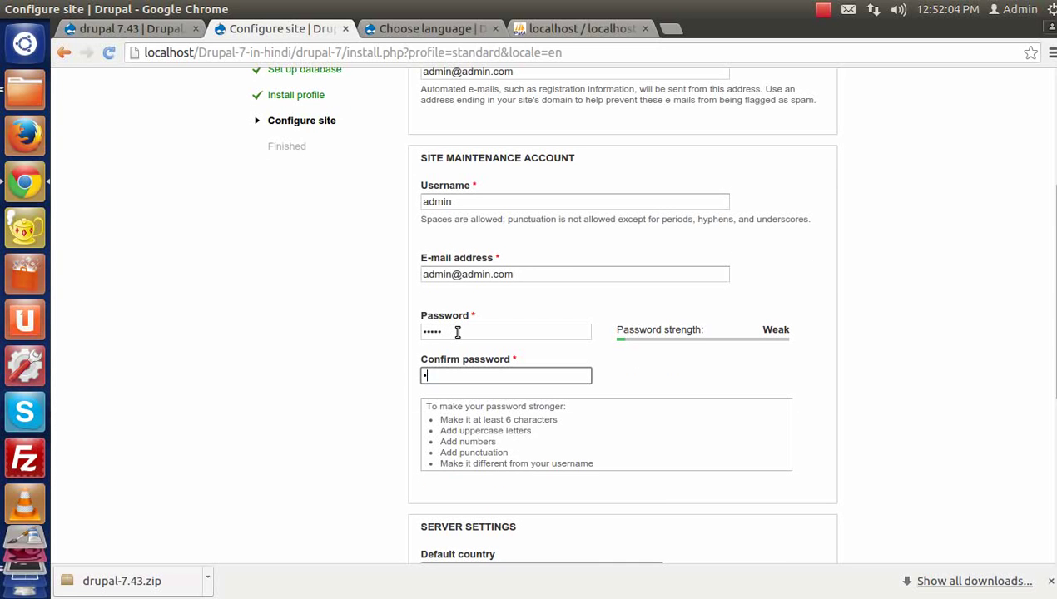
{"action": "type", "text": "admin"}
{"action": "scroll", "coordinate": [503, 336], "scroll_direction": "down", "scroll_amount": 5}
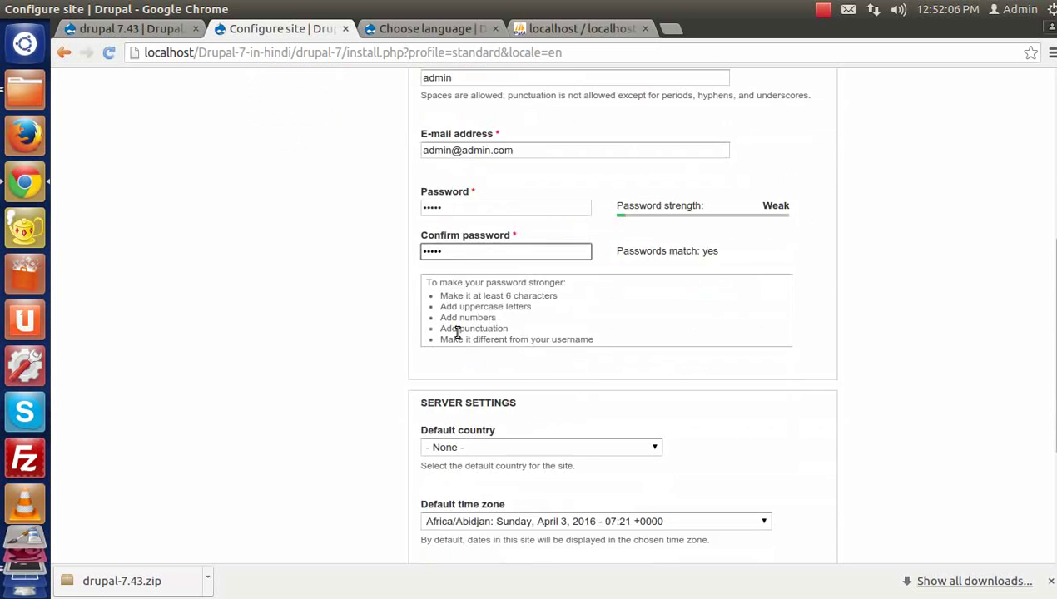
{"action": "scroll", "coordinate": [505, 284], "scroll_direction": "down", "scroll_amount": 1}
{"action": "scroll", "coordinate": [504, 284], "scroll_direction": "up", "scroll_amount": 4}
{"action": "scroll", "coordinate": [504, 284], "scroll_direction": "down", "scroll_amount": 3}
{"action": "scroll", "coordinate": [505, 284], "scroll_direction": "down", "scroll_amount": 2}
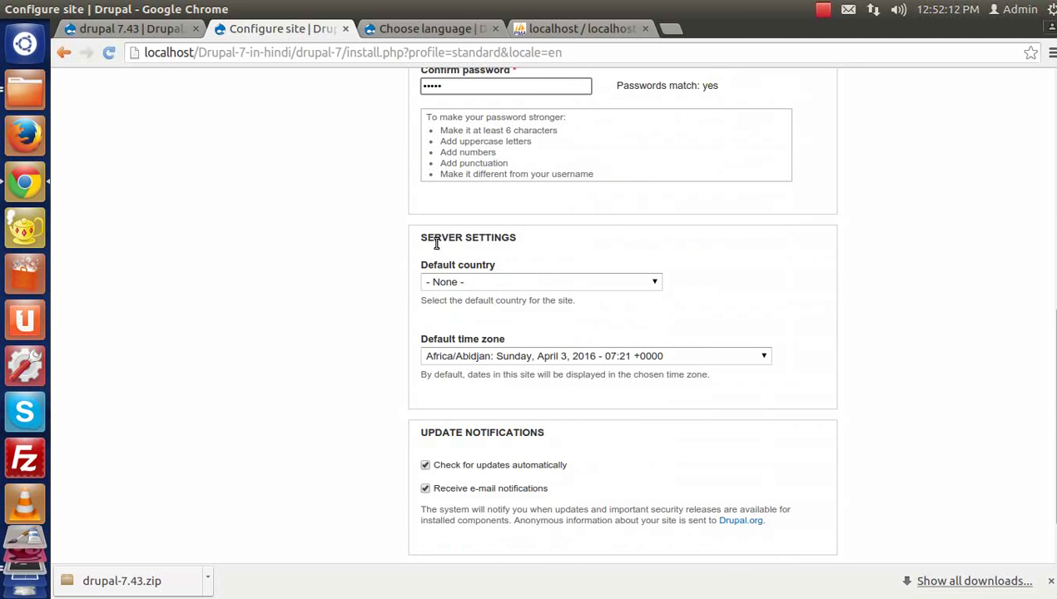
Step: Choose India as the default country
{"action": "scroll", "coordinate": [449, 246], "scroll_direction": "down", "scroll_amount": 1}
{"action": "left_click", "coordinate": [445, 239]}
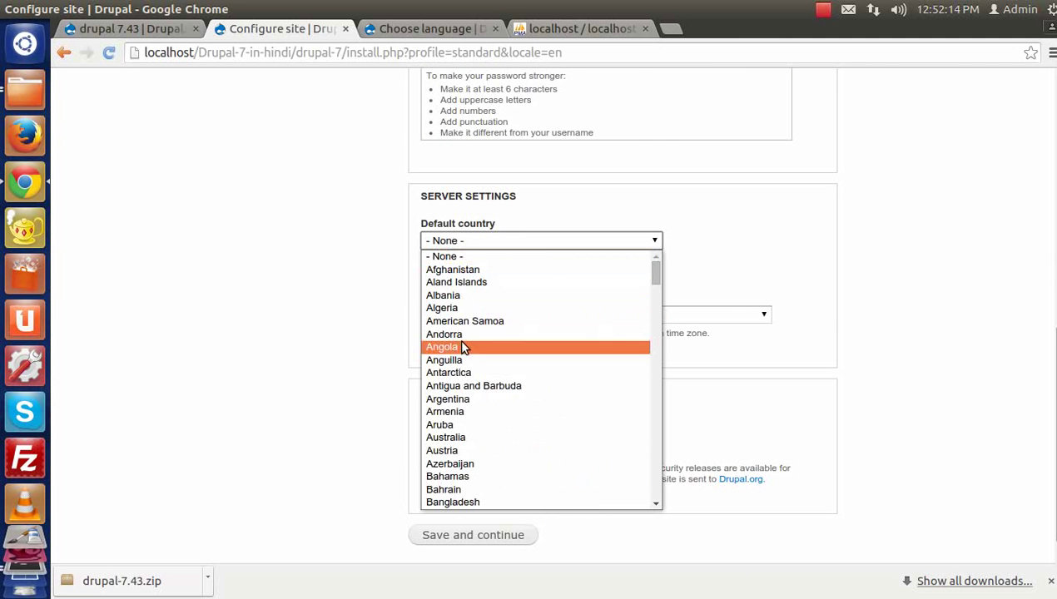
{"action": "scroll", "coordinate": [464, 341], "scroll_direction": "down", "scroll_amount": 5}
{"action": "scroll", "coordinate": [464, 365], "scroll_direction": "down", "scroll_amount": 2}
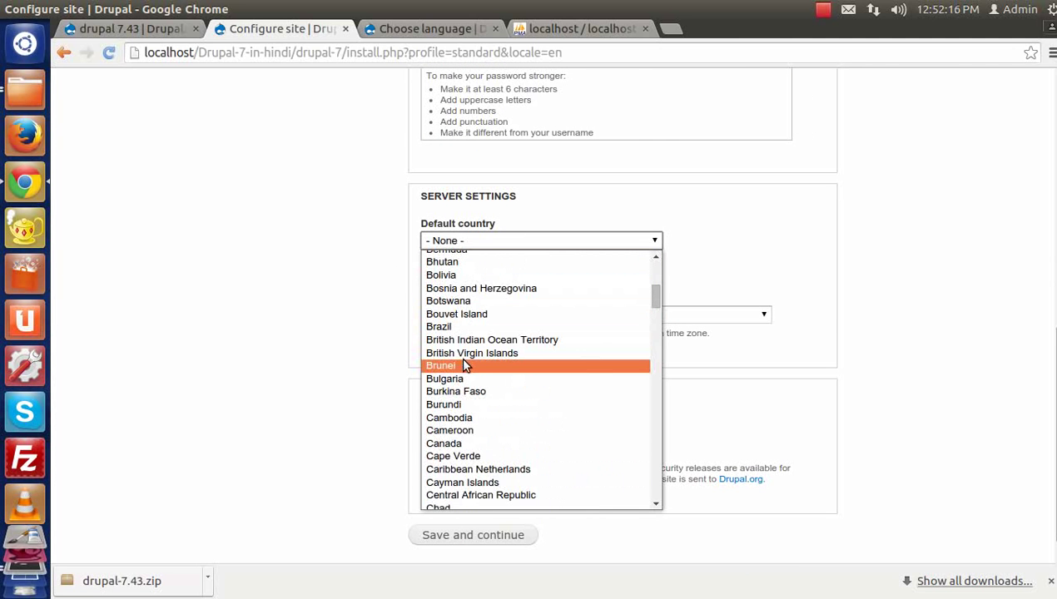
{"action": "scroll", "coordinate": [464, 364], "scroll_direction": "down", "scroll_amount": 2}
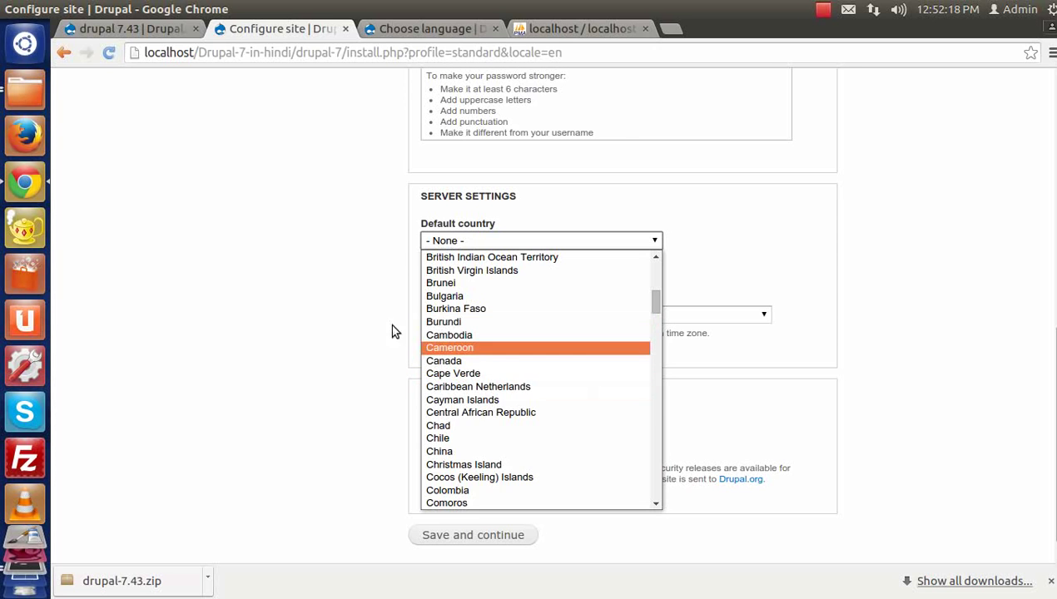
{"action": "left_click", "coordinate": [472, 243]}
{"action": "left_click", "coordinate": [480, 241]}
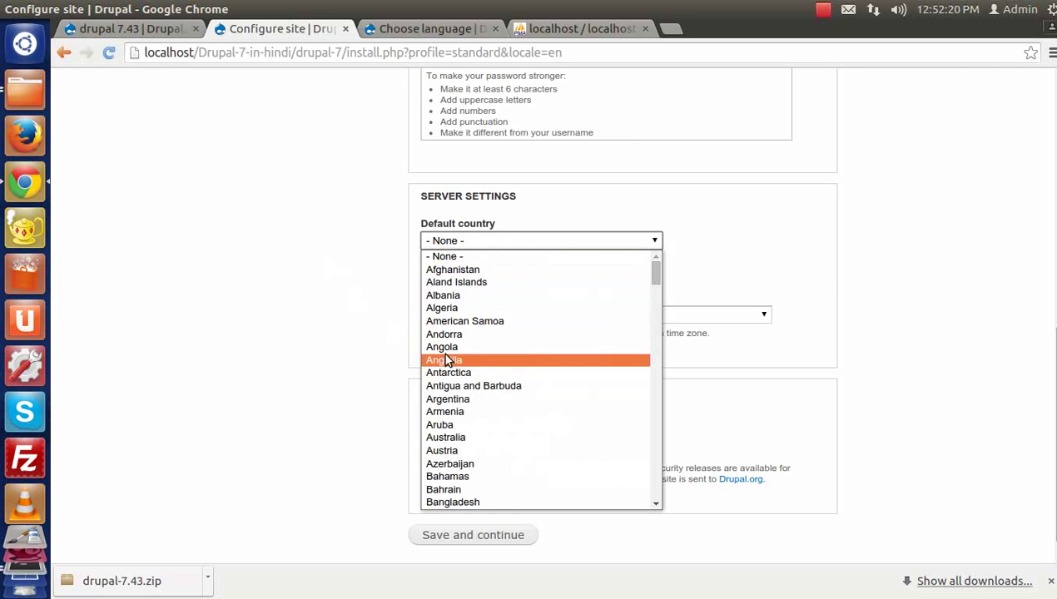
{"action": "type", "text": "in"}
{"action": "key", "text": "Down"}
{"action": "key", "text": "Down"}
{"action": "key", "text": "Down"}
{"action": "key", "text": "Down"}
{"action": "key", "text": "Down"}
{"action": "key", "text": "Down"}
{"action": "key", "text": "Down"}
{"action": "key", "text": "Down"}
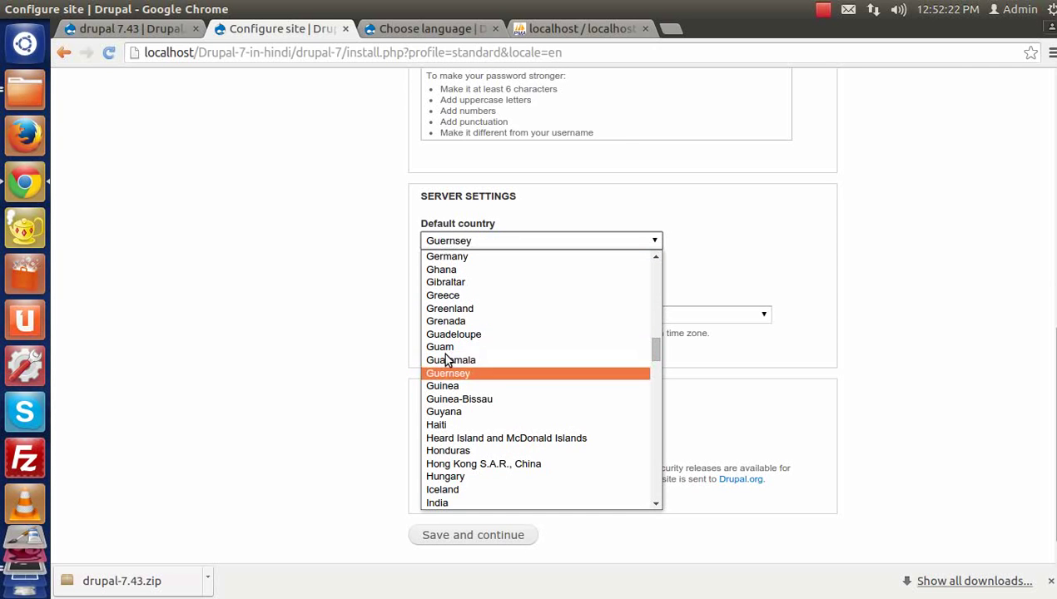
{"action": "key", "text": "Down"}
{"action": "key", "text": "Down"}
{"action": "key", "text": "Down"}
{"action": "key", "text": "Return"}
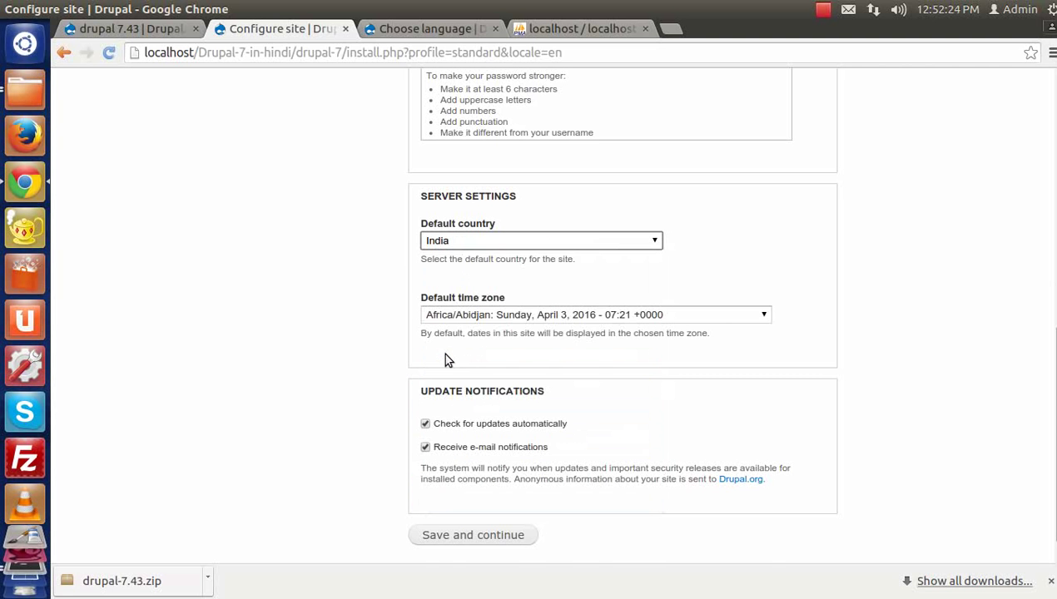
Step: Set time zone Asia/Kolkata, turn off automatic update checks, and save the site configuration
{"action": "left_click", "coordinate": [426, 317]}
{"action": "key", "text": "Down"}
{"action": "key", "text": "Down"}
{"action": "key", "text": "Down"}
{"action": "key", "text": "Down"}
{"action": "key", "text": "Down"}
{"action": "key", "text": "Down"}
{"action": "key", "text": "Down"}
{"action": "key", "text": "Down"}
{"action": "key", "text": "Down"}
{"action": "key", "text": "Down"}
{"action": "key", "text": "Down"}
{"action": "key", "text": "Down"}
{"action": "key", "text": "Down"}
{"action": "key", "text": "Down"}
{"action": "key", "text": "Down"}
{"action": "key", "text": "Down"}
{"action": "key", "text": "Down"}
{"action": "key", "text": "Down"}
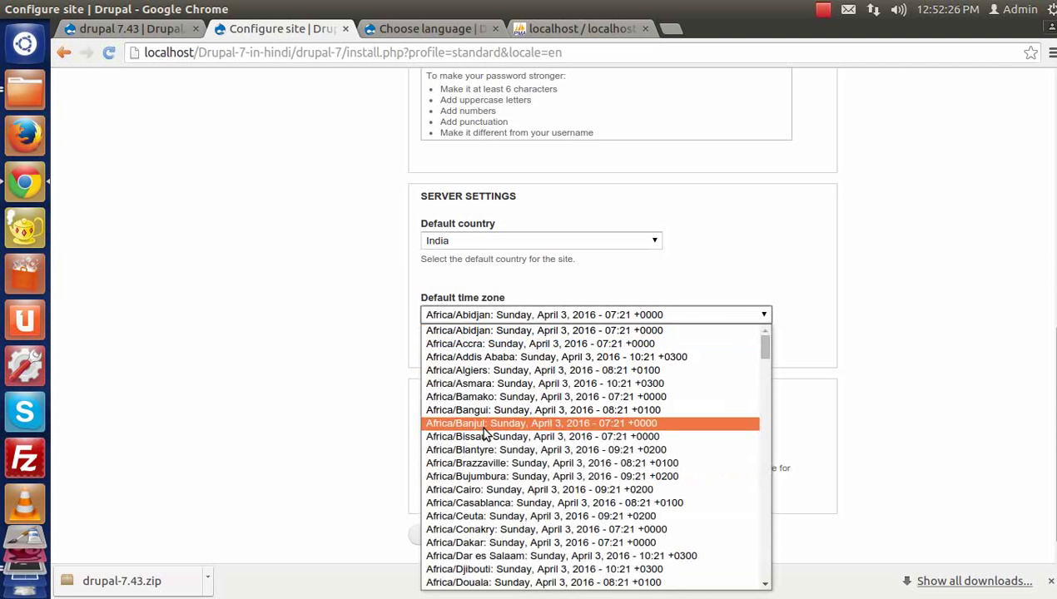
{"action": "scroll", "coordinate": [485, 434], "scroll_direction": "down", "scroll_amount": 20}
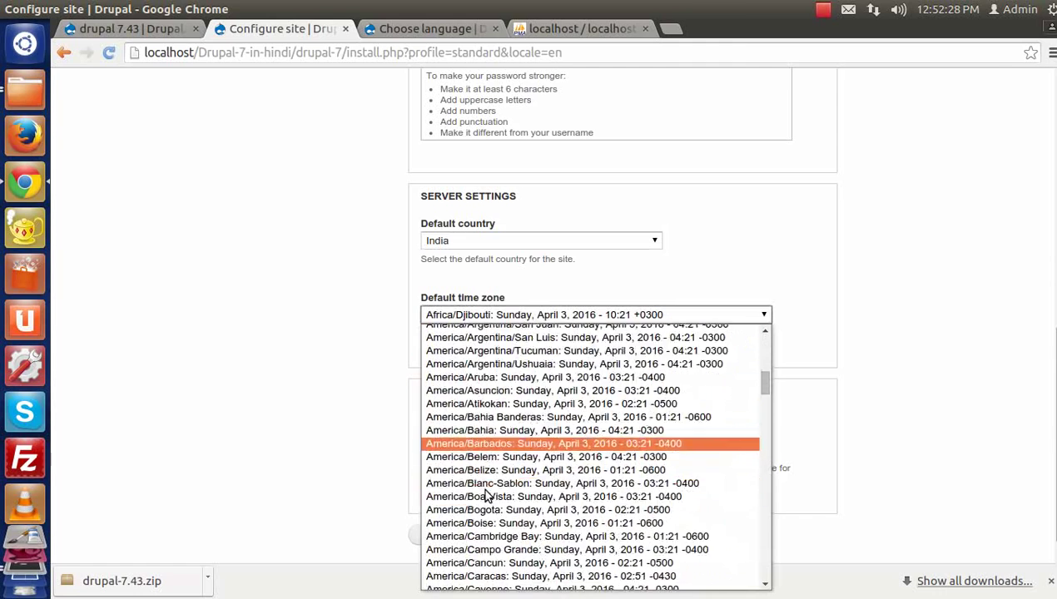
{"action": "scroll", "coordinate": [487, 497], "scroll_direction": "down", "scroll_amount": 20}
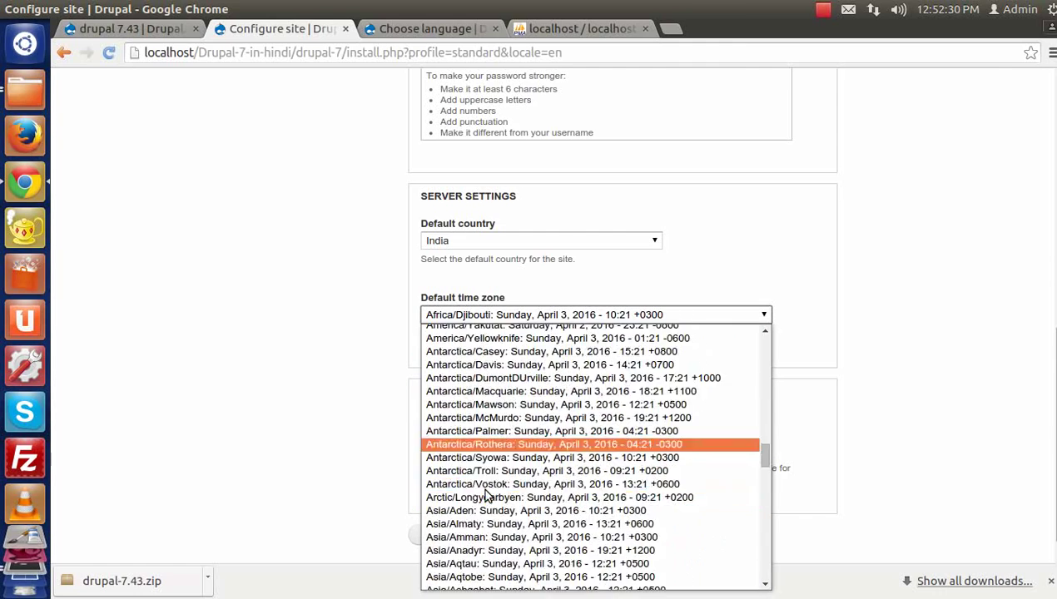
{"action": "scroll", "coordinate": [475, 532], "scroll_direction": "down", "scroll_amount": 1}
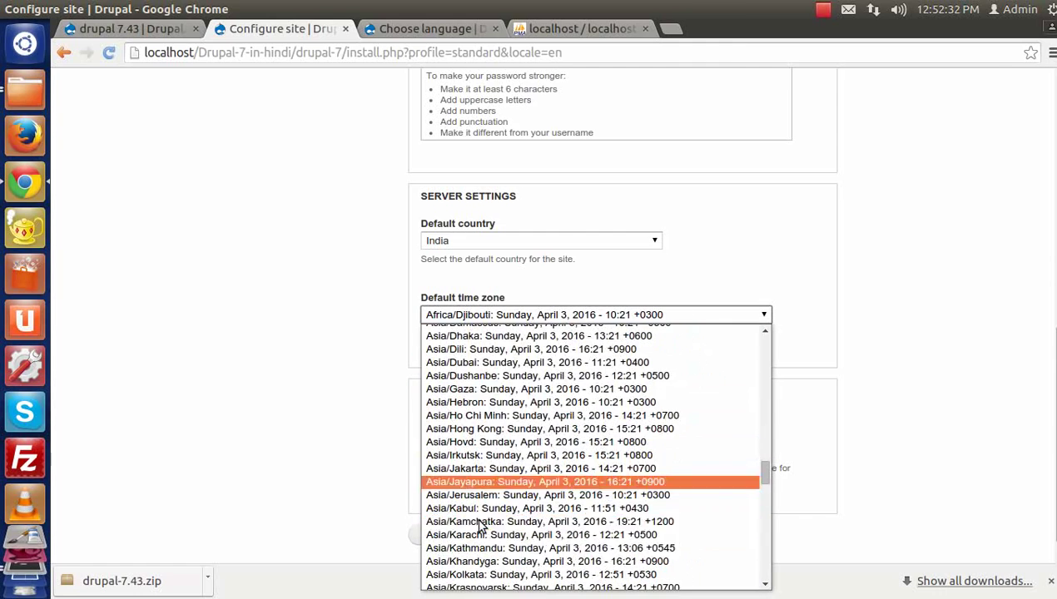
{"action": "left_click", "coordinate": [481, 578]}
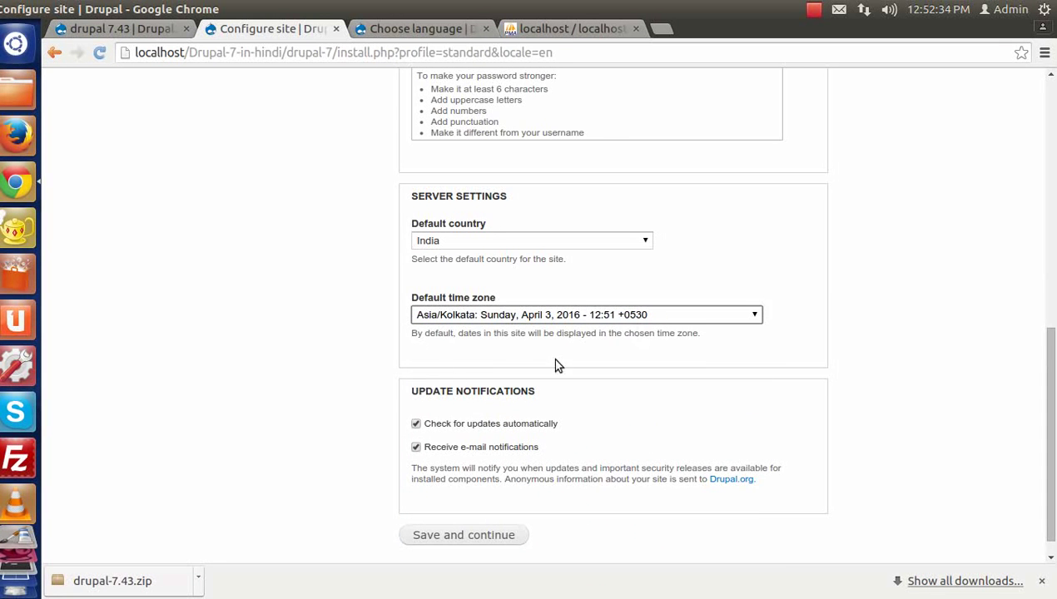
{"action": "scroll", "coordinate": [449, 416], "scroll_direction": "down", "scroll_amount": 1}
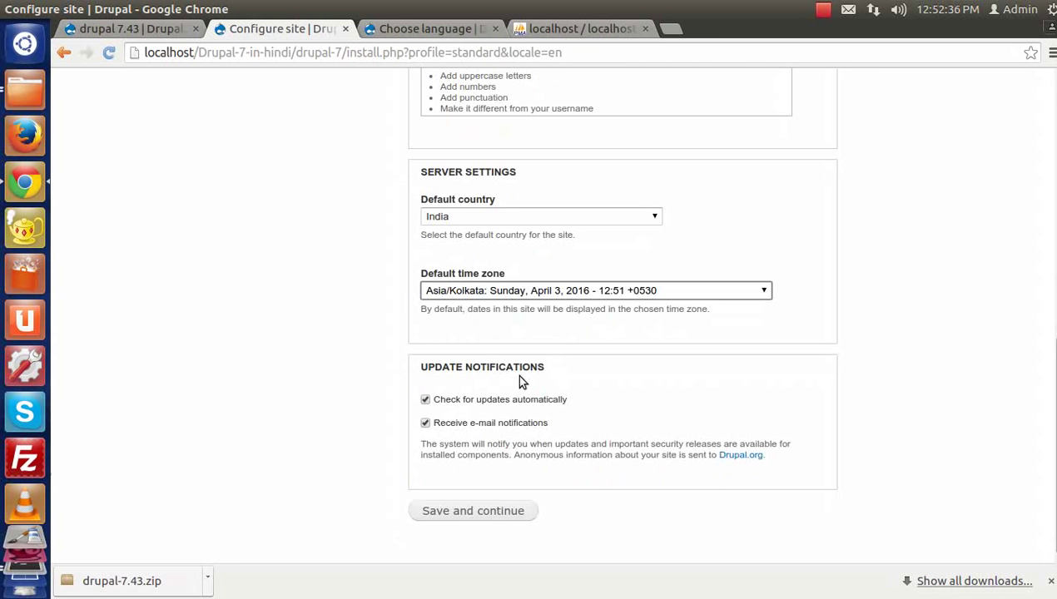
{"action": "left_click", "coordinate": [468, 405]}
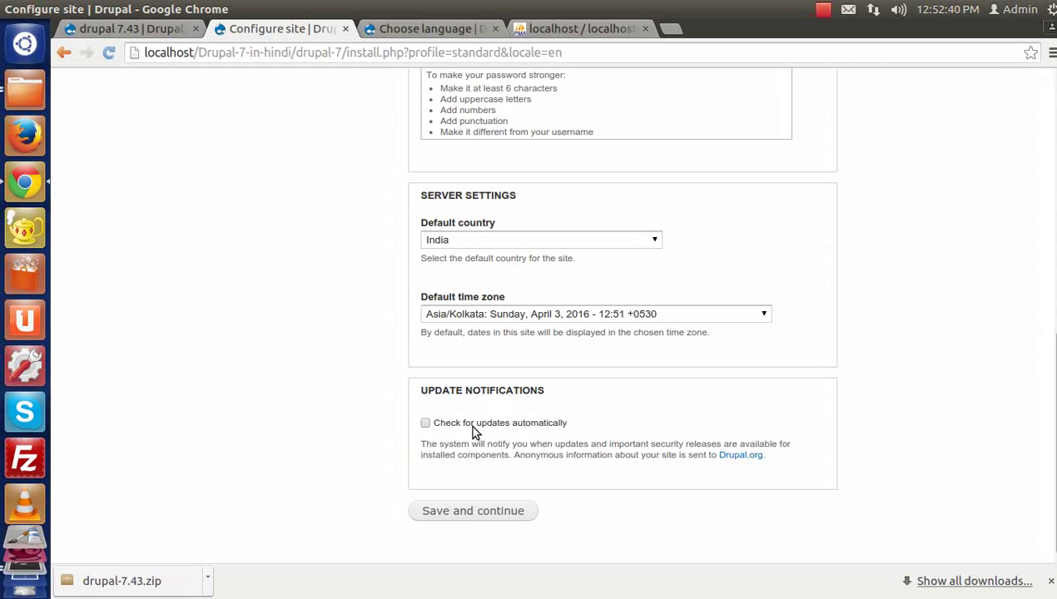
{"action": "left_click", "coordinate": [466, 516]}
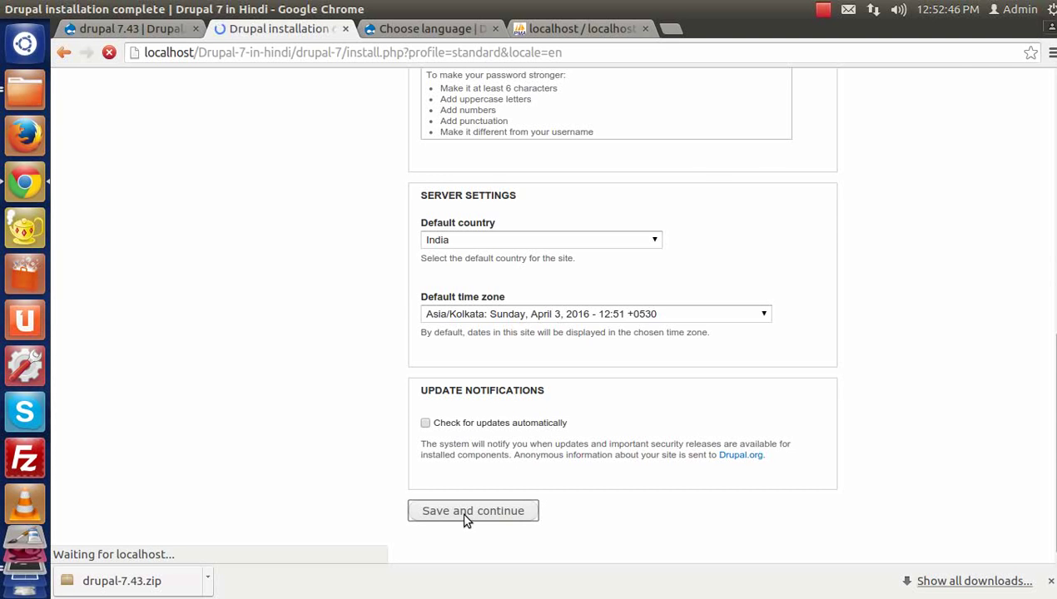
Step: Decline saving the password on the installation complete page and go to the new site
{"action": "left_click", "coordinate": [961, 150]}
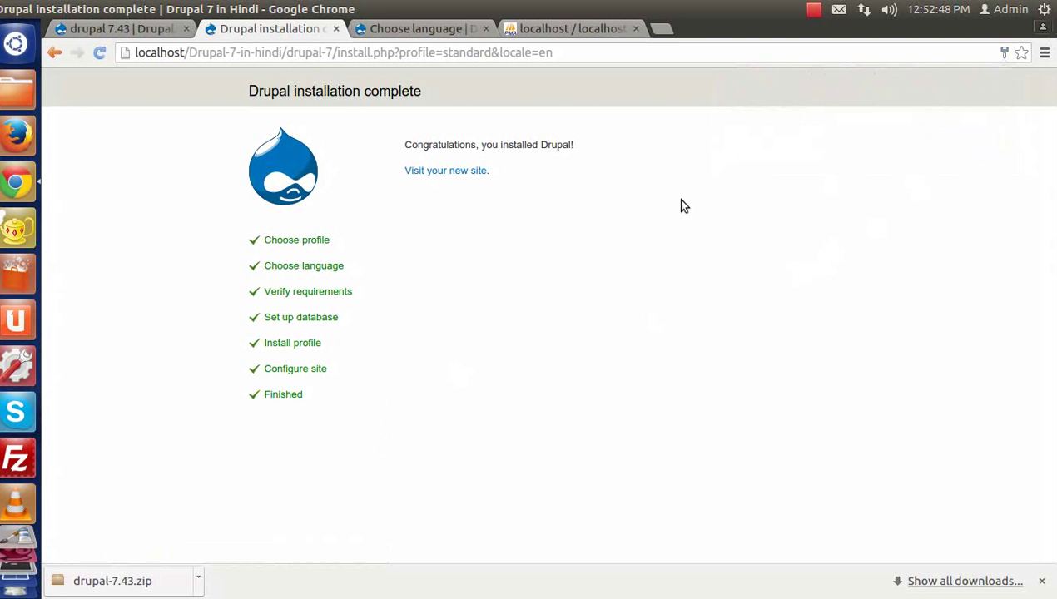
{"action": "left_click_drag", "start_coordinate": [247, 91], "coordinate": [392, 101]}
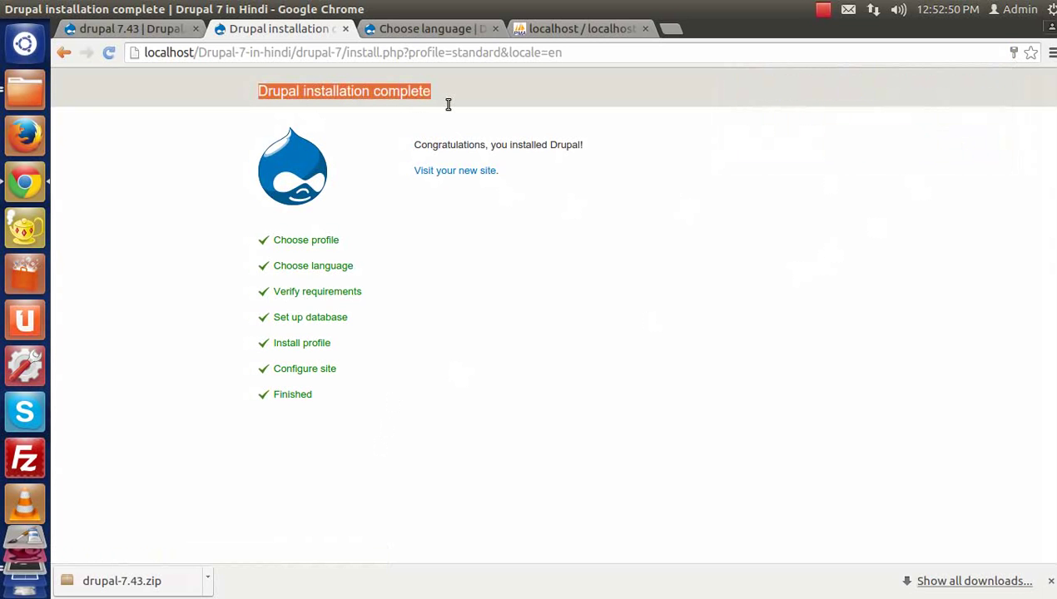
{"action": "left_click", "coordinate": [470, 172]}
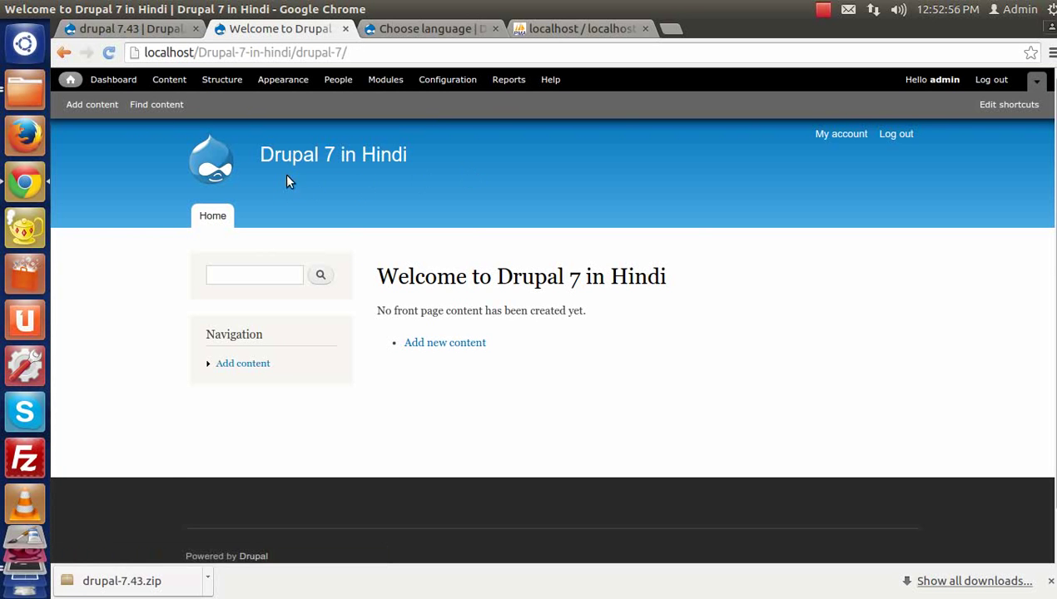
Step: Review the 'Drupal 7 in Hindi' site title and welcome heading on the new front page
{"action": "left_click_drag", "start_coordinate": [417, 159], "coordinate": [266, 167]}
{"action": "left_click_drag", "start_coordinate": [385, 268], "coordinate": [632, 294]}
{"action": "left_click", "coordinate": [558, 336]}
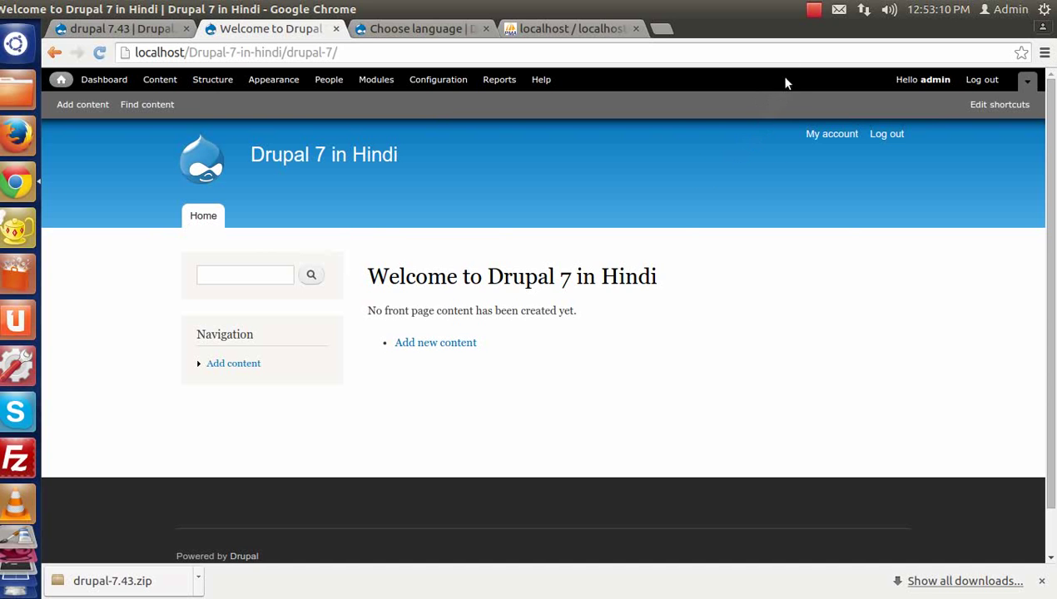
{"action": "left_click", "coordinate": [813, 10]}
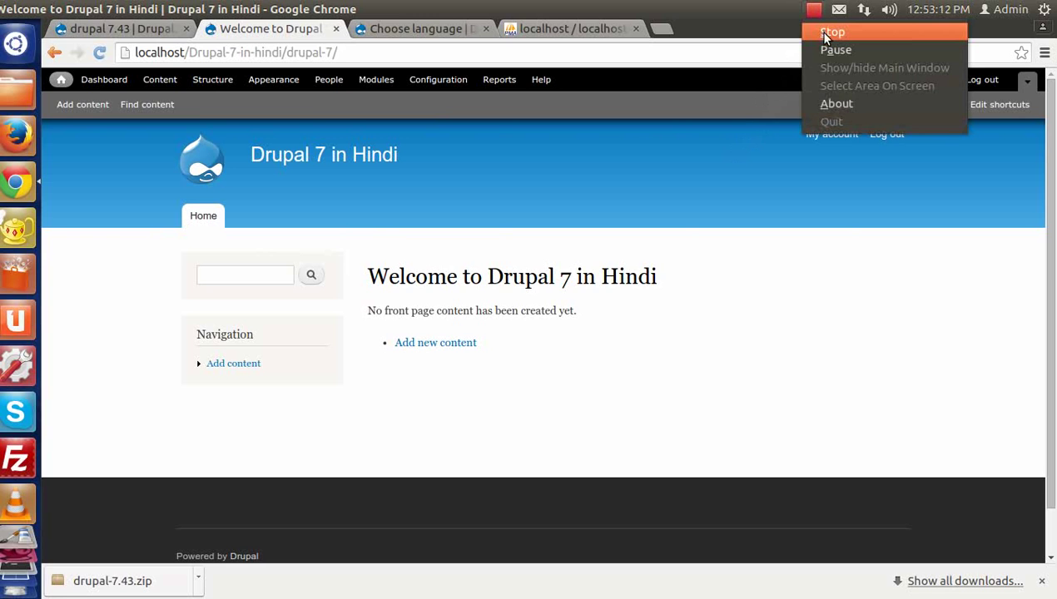